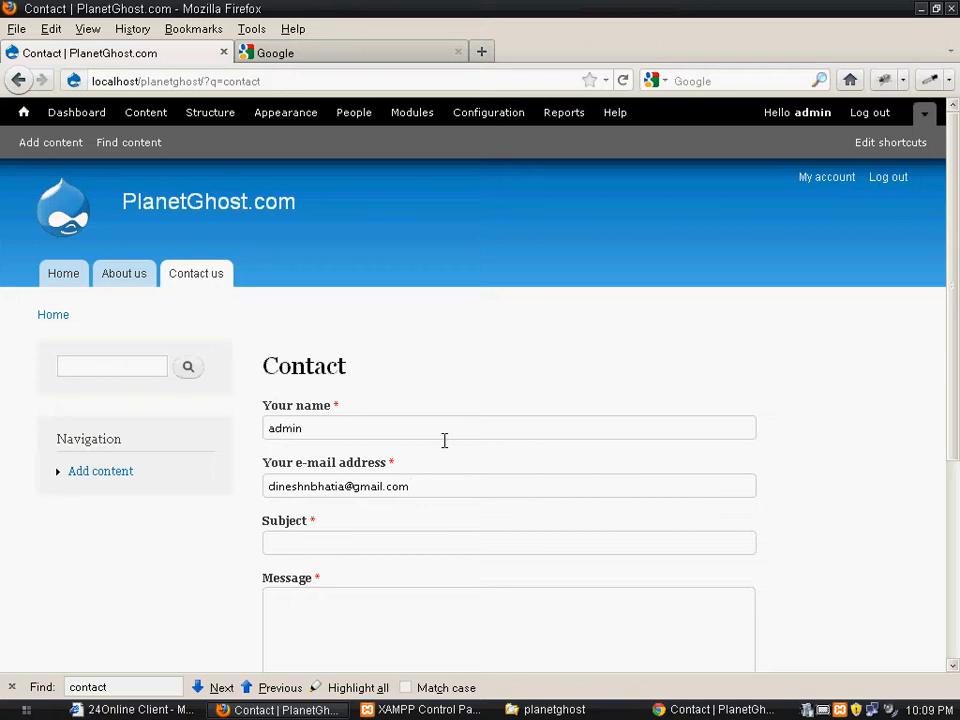
# Examine the fields of the site's Contact form, from the name field down to the send option
pyautogui.click(425, 540)
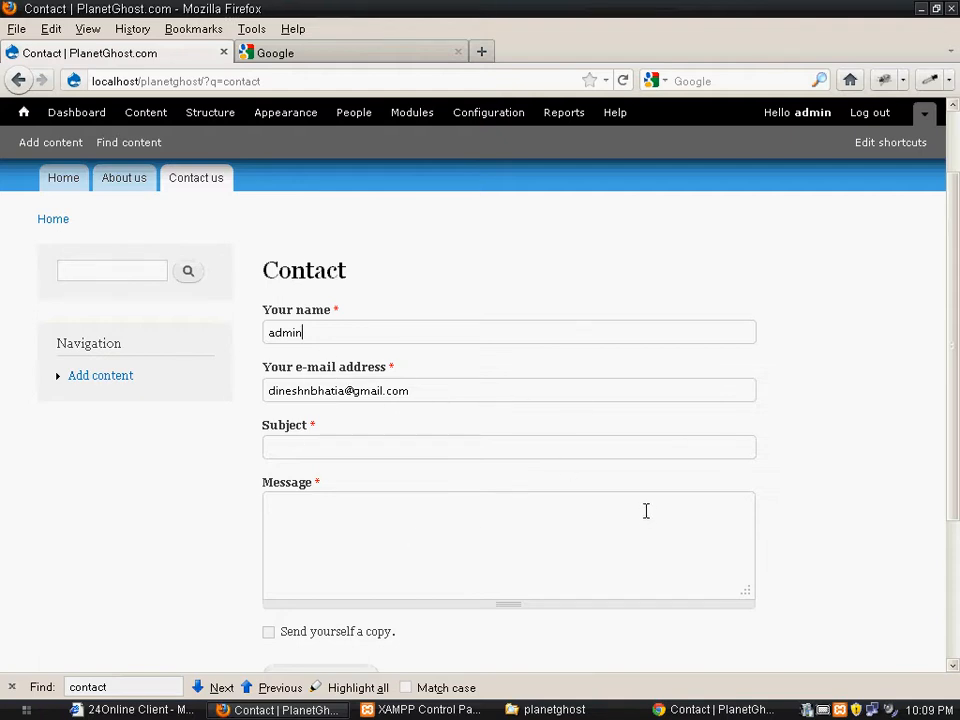
pyautogui.scroll(2, 566, 491)
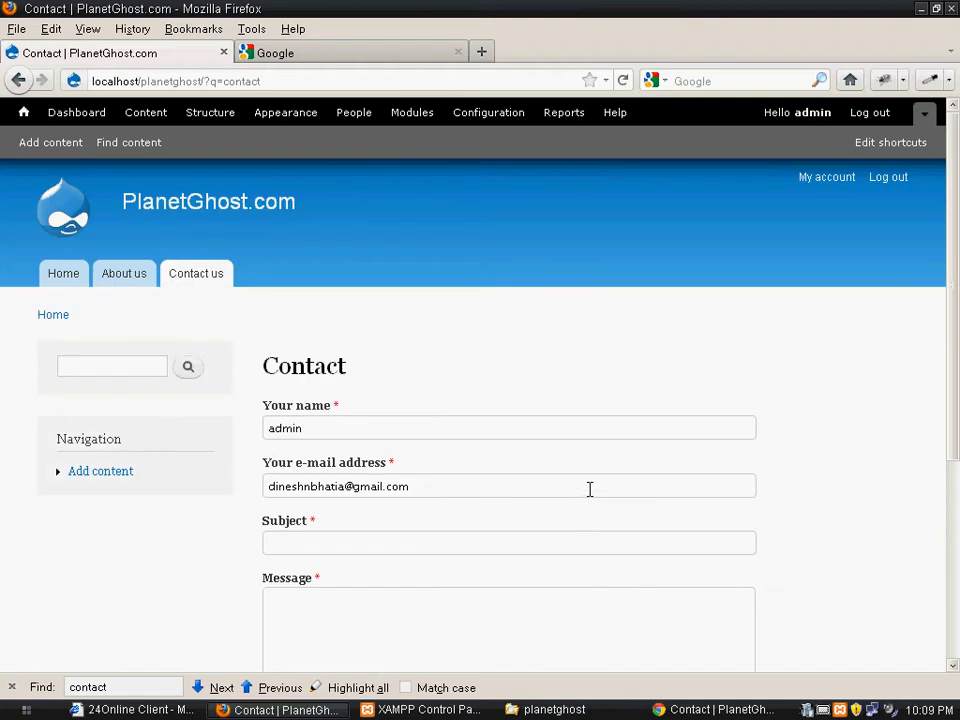
pyautogui.scroll(-5, 349, 489)
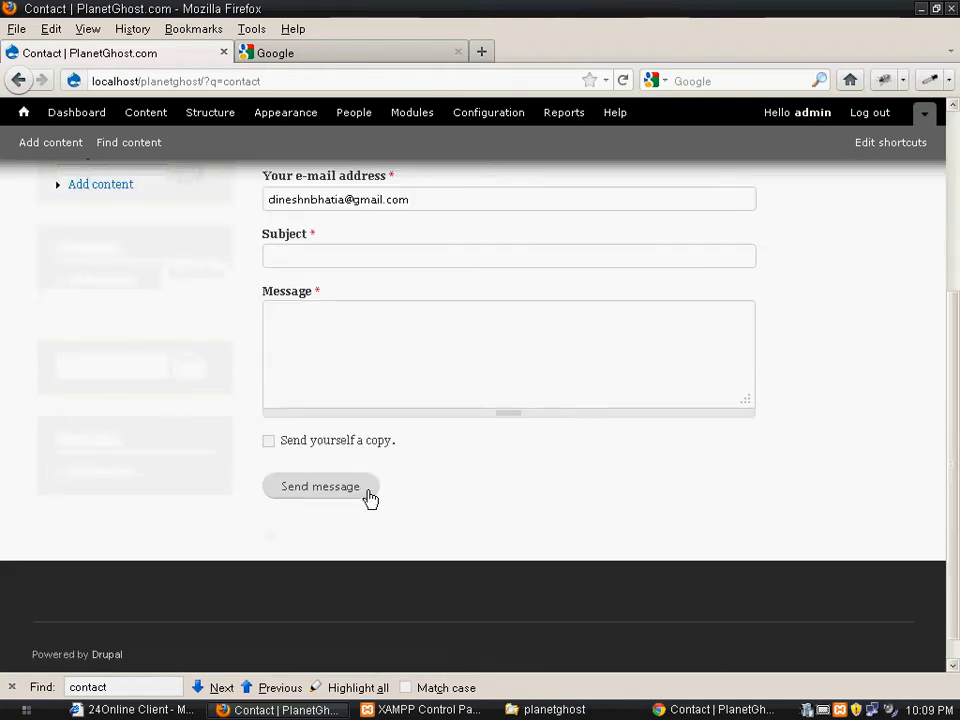
pyautogui.scroll(2, 430, 490)
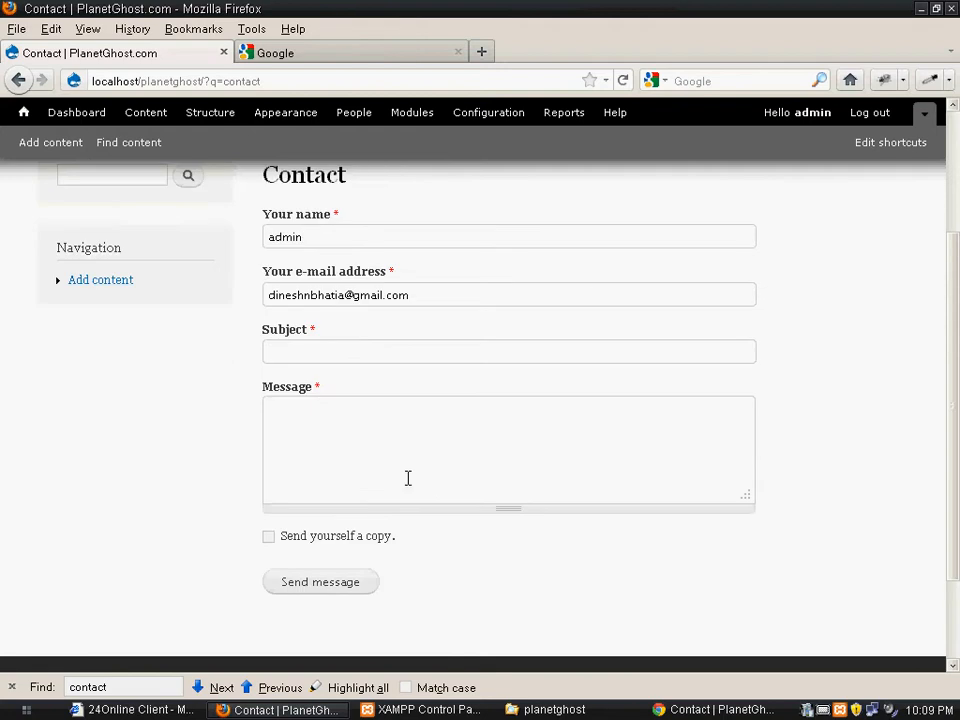
pyautogui.click(553, 351)
pyautogui.scroll(4, 503, 440)
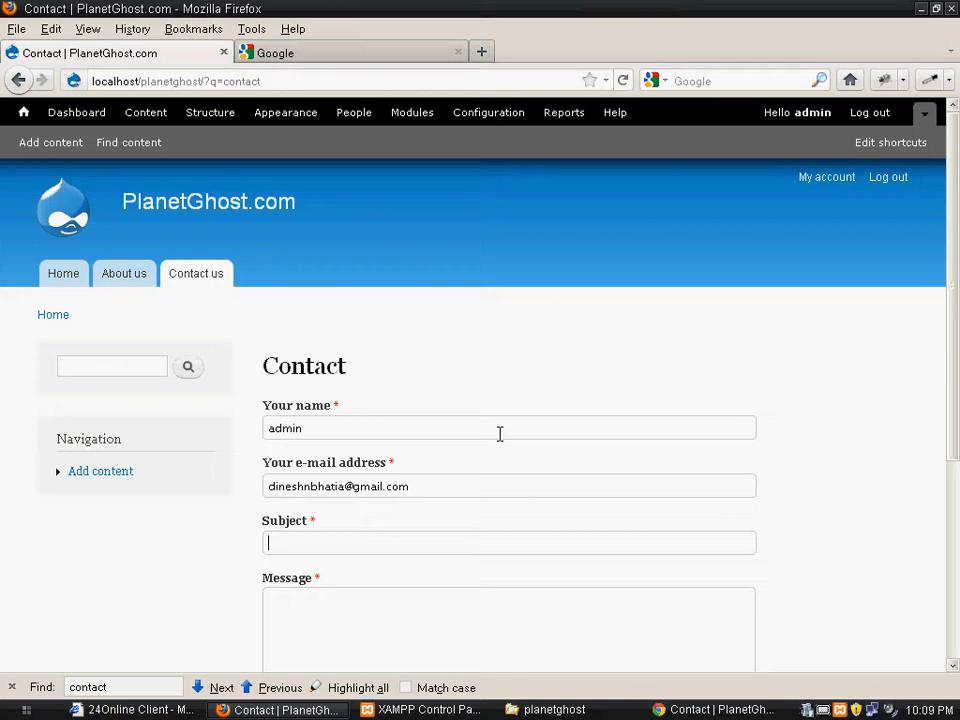
# Search Google for "webform module drupal" and open the Webform project page on drupal.org
pyautogui.click(358, 58)
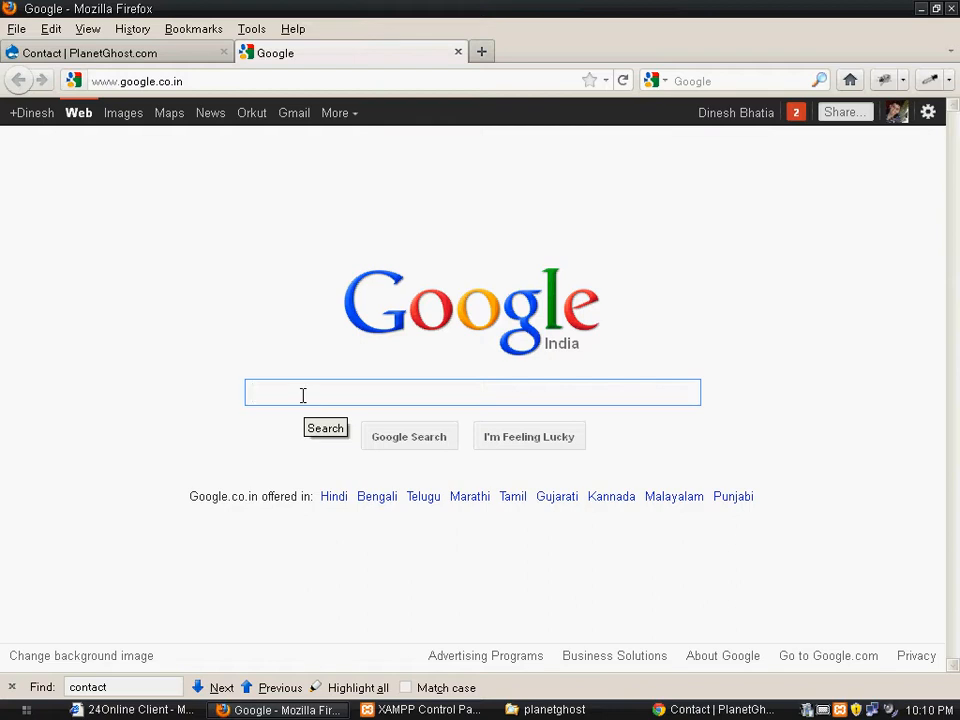
pyautogui.write('webform m')
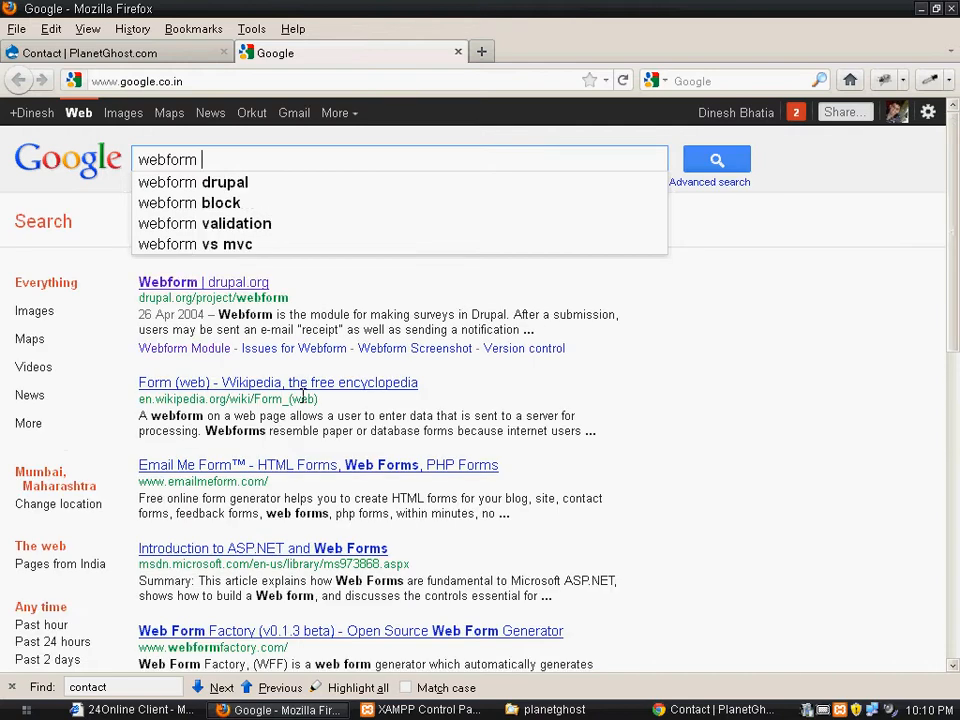
pyautogui.write('mod')
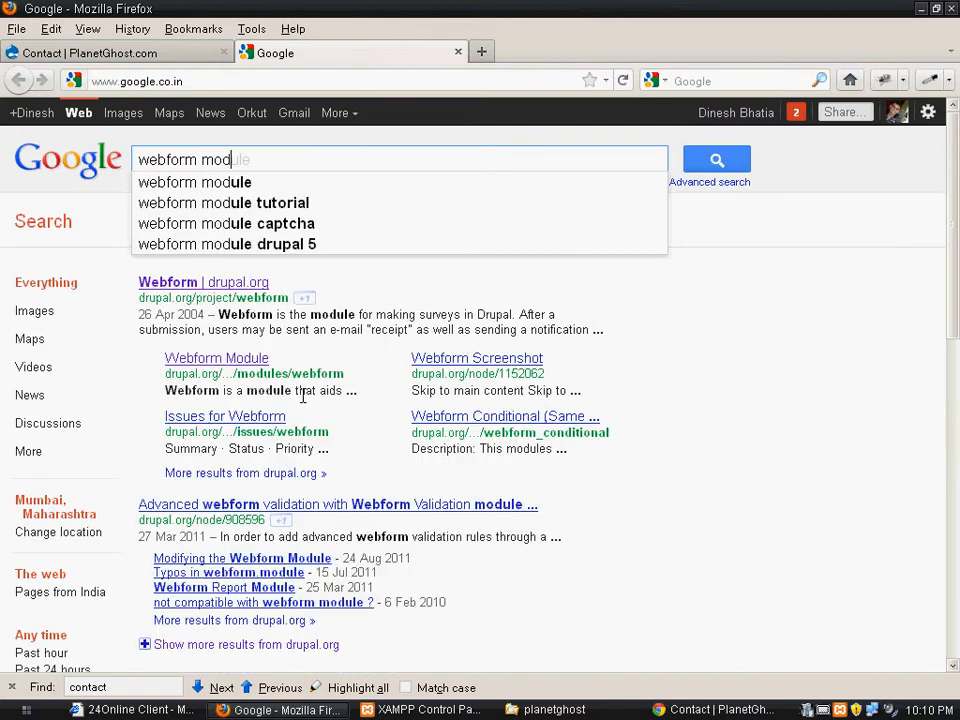
pyautogui.write('ule')
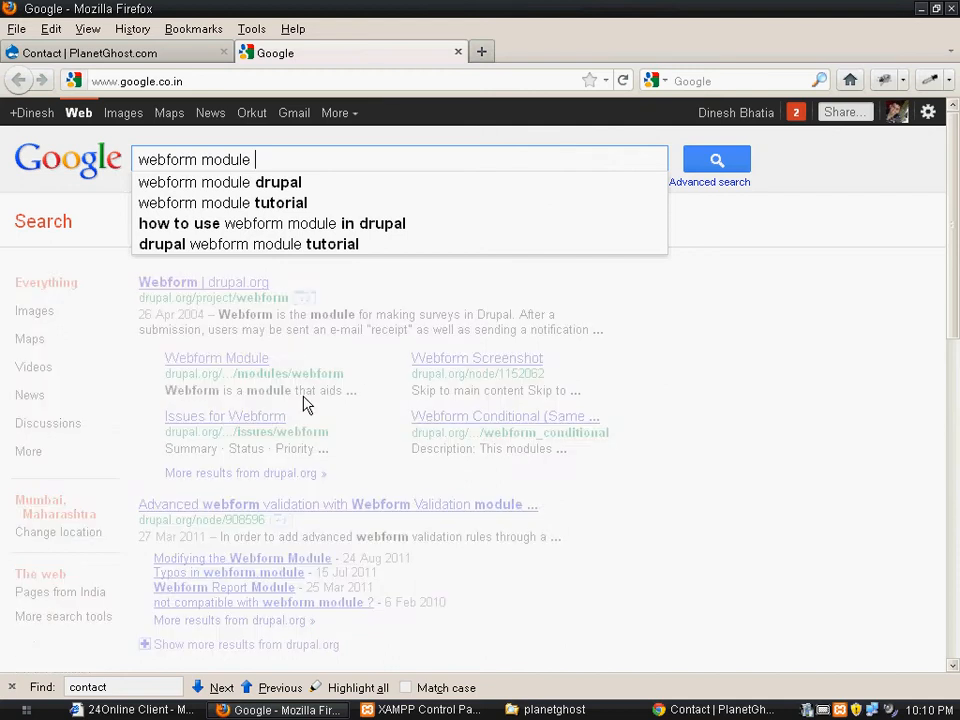
pyautogui.press('Down')
pyautogui.press('Return')
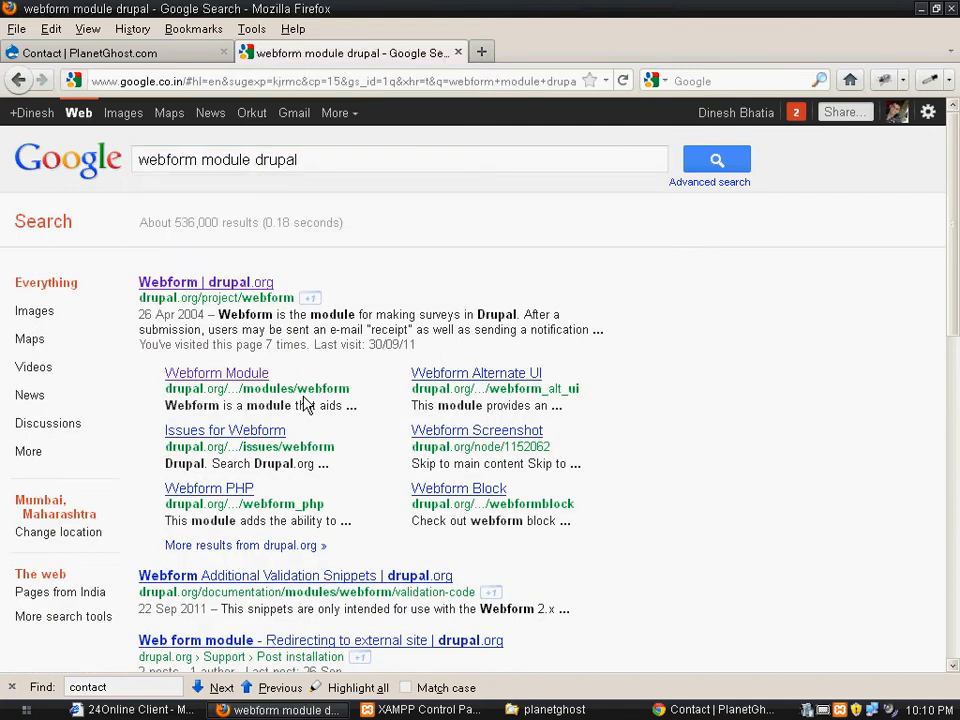
pyautogui.click(207, 284)
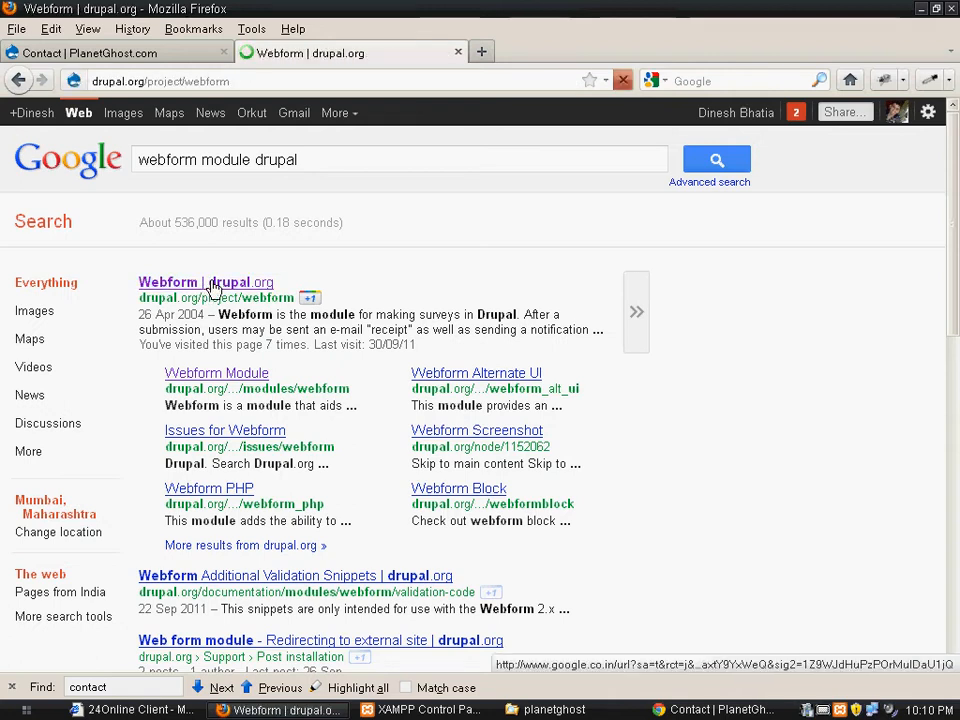
# Download the tar.gz archive of Webform version 7.x-3.13 and save the file to disk
pyautogui.scroll(-15, 330, 392)
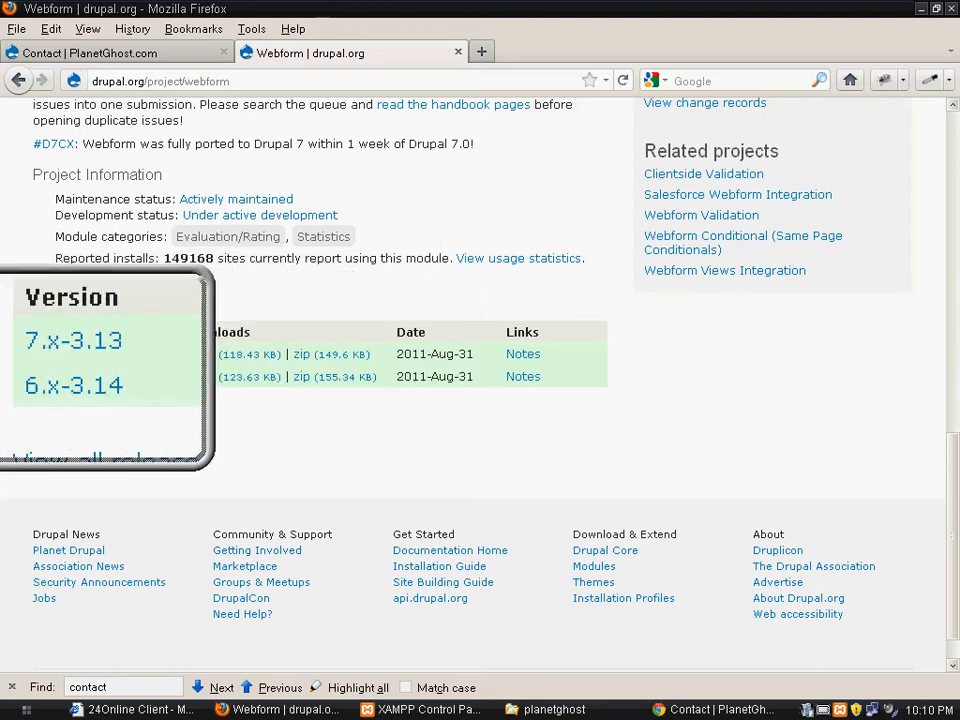
pyautogui.click(206, 368)
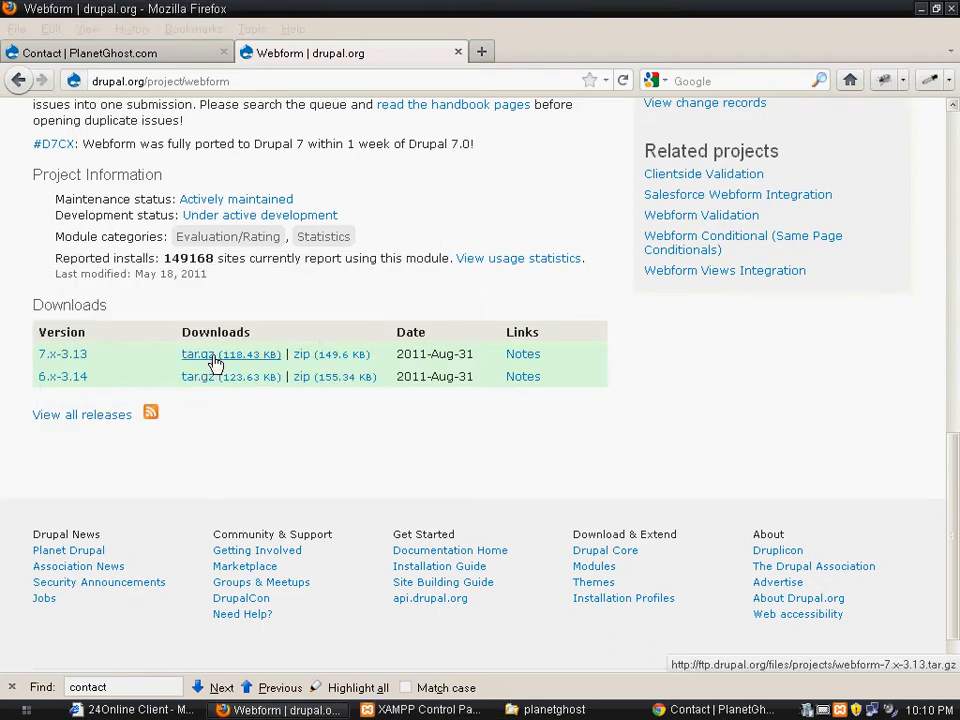
pyautogui.click(214, 363)
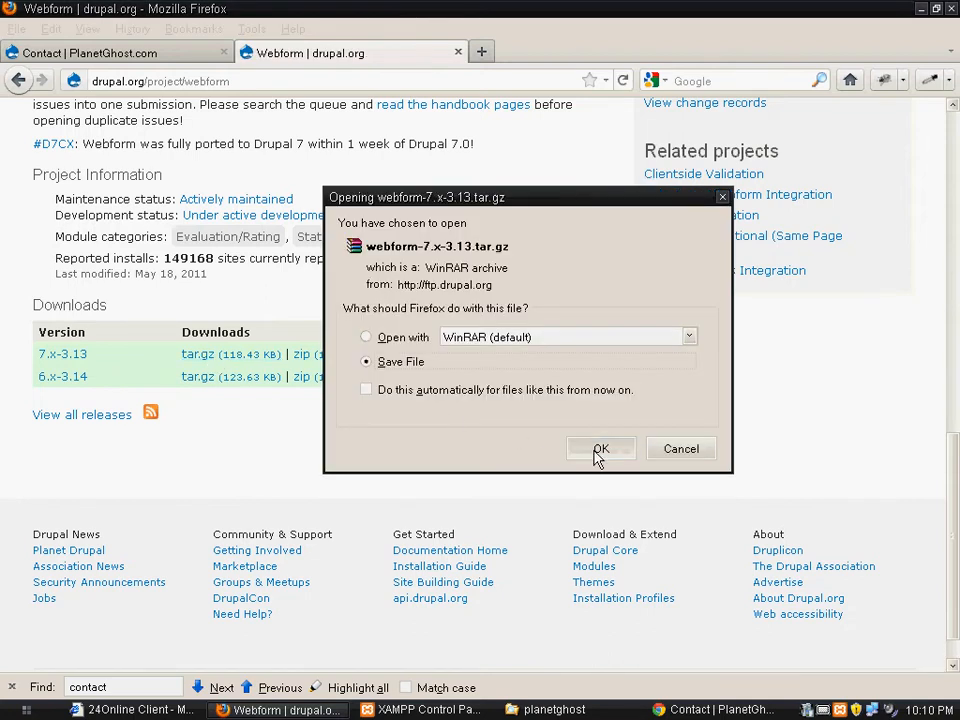
pyautogui.click(595, 450)
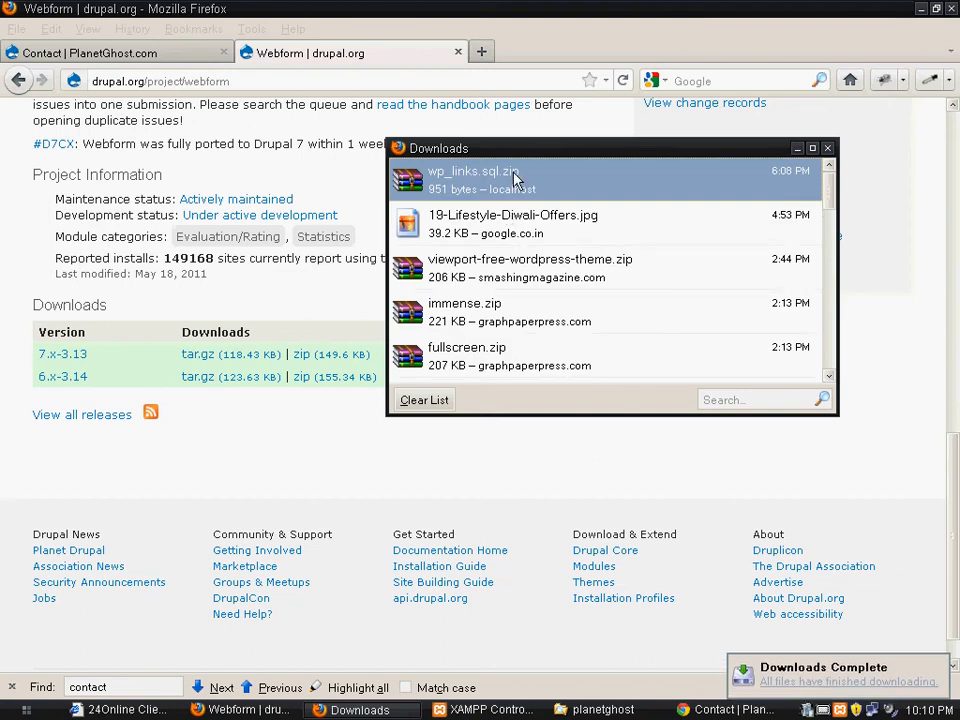
pyautogui.rightClick(514, 177)
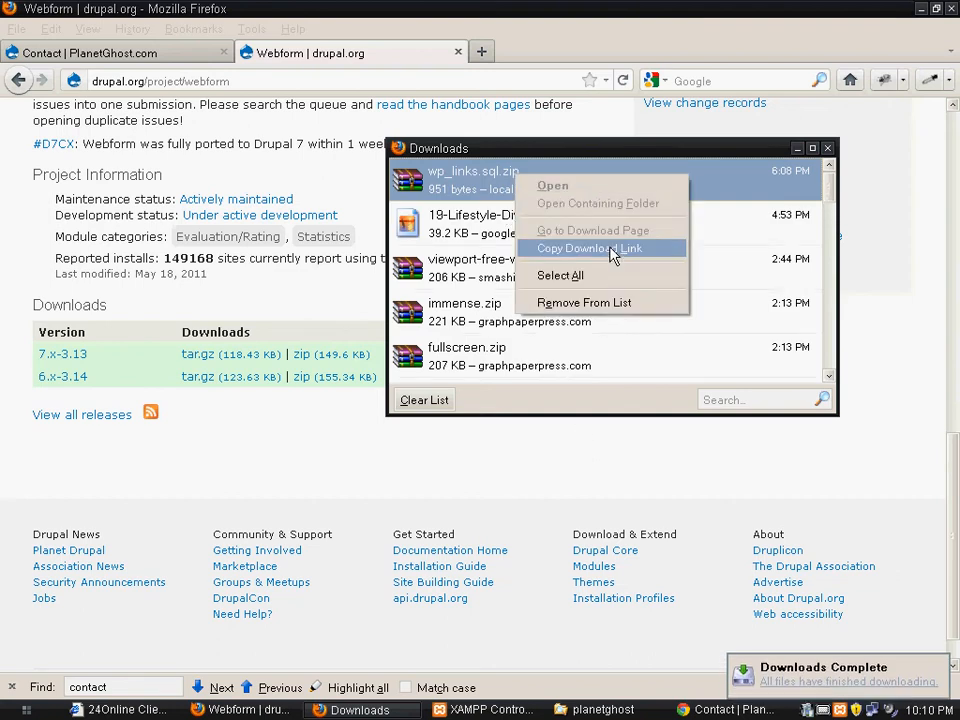
pyautogui.rightClick(462, 181)
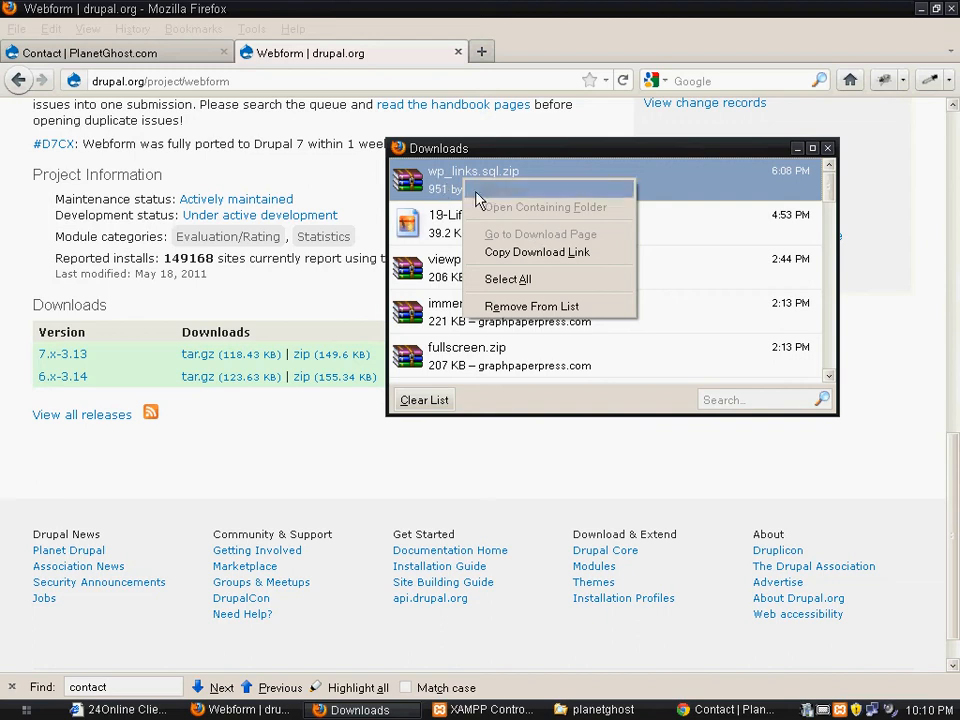
pyautogui.click(452, 190)
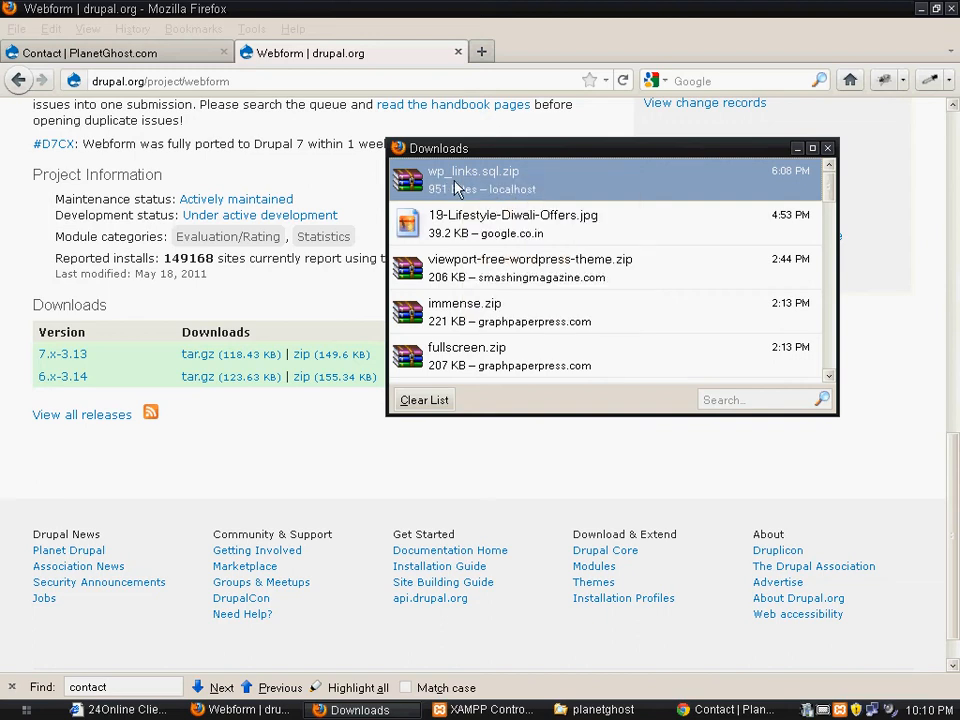
pyautogui.rightClick(456, 186)
pyautogui.click(420, 190)
pyautogui.rightClick(453, 188)
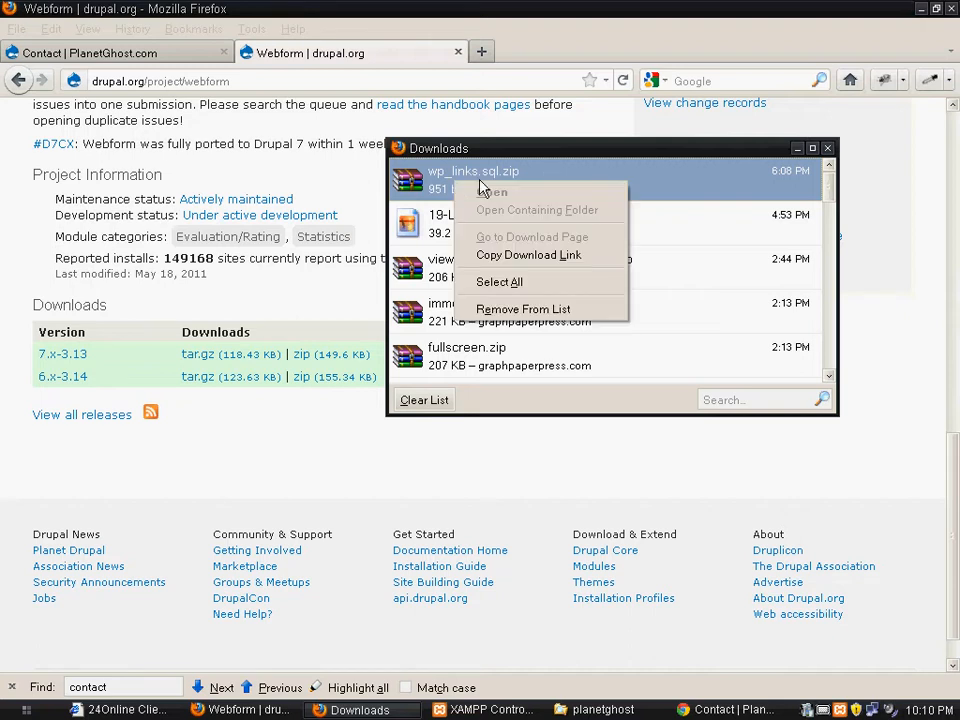
pyautogui.click(707, 184)
# Open the folder containing the downloaded files, move webform-7.x-3.13.tar.gz to the desktop, and close the browser's download list
pyautogui.rightClick(523, 276)
pyautogui.click(578, 298)
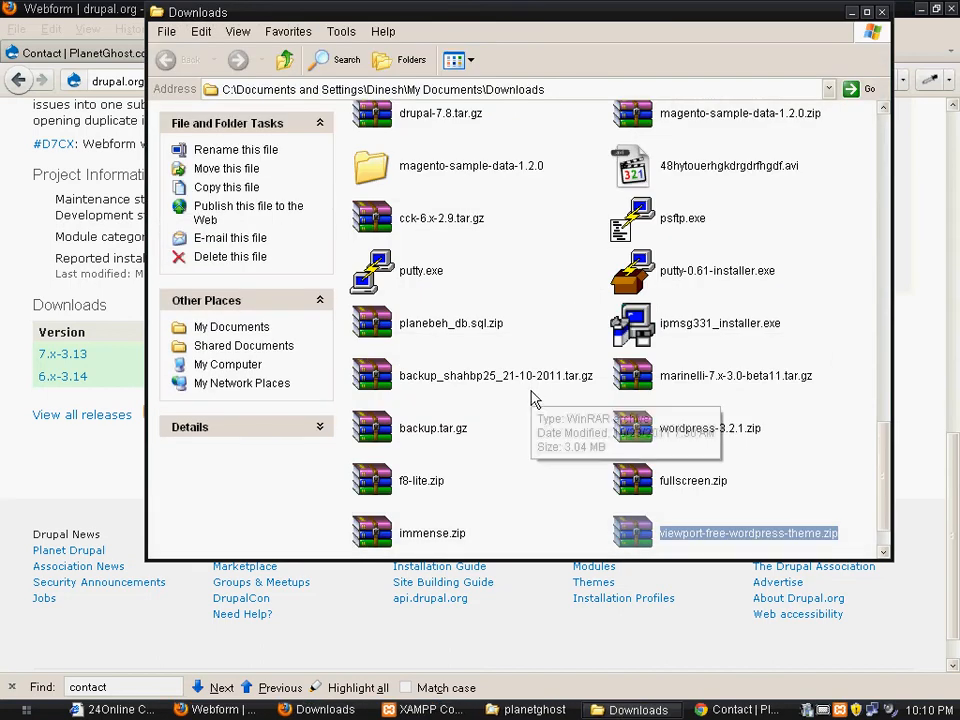
pyautogui.click(434, 528)
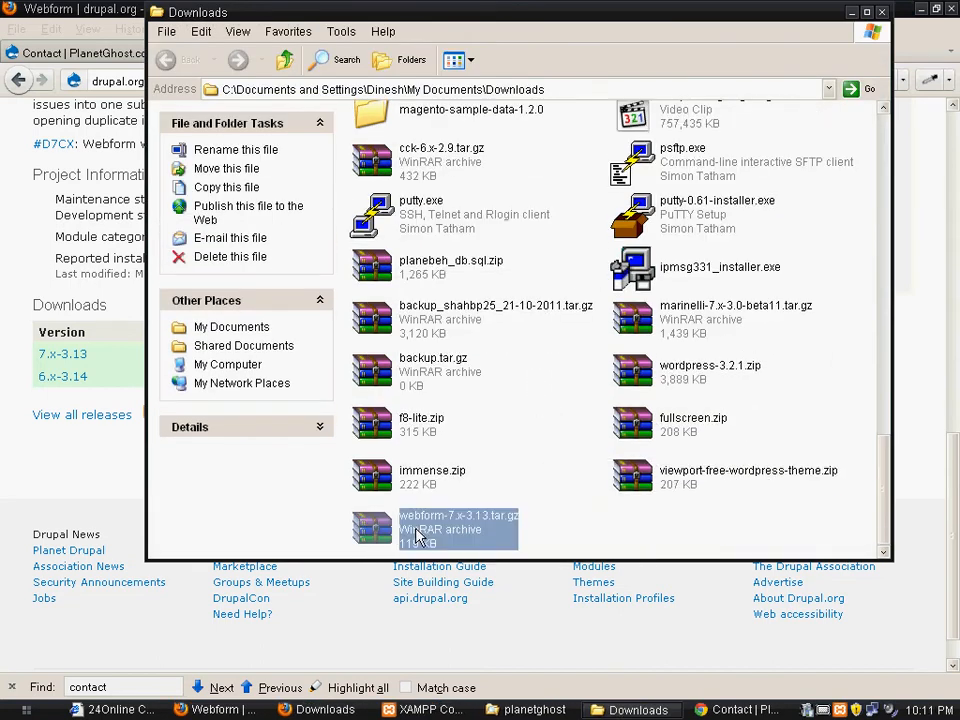
pyautogui.press('F2')
pyautogui.click(375, 537)
pyautogui.rightClick(375, 543)
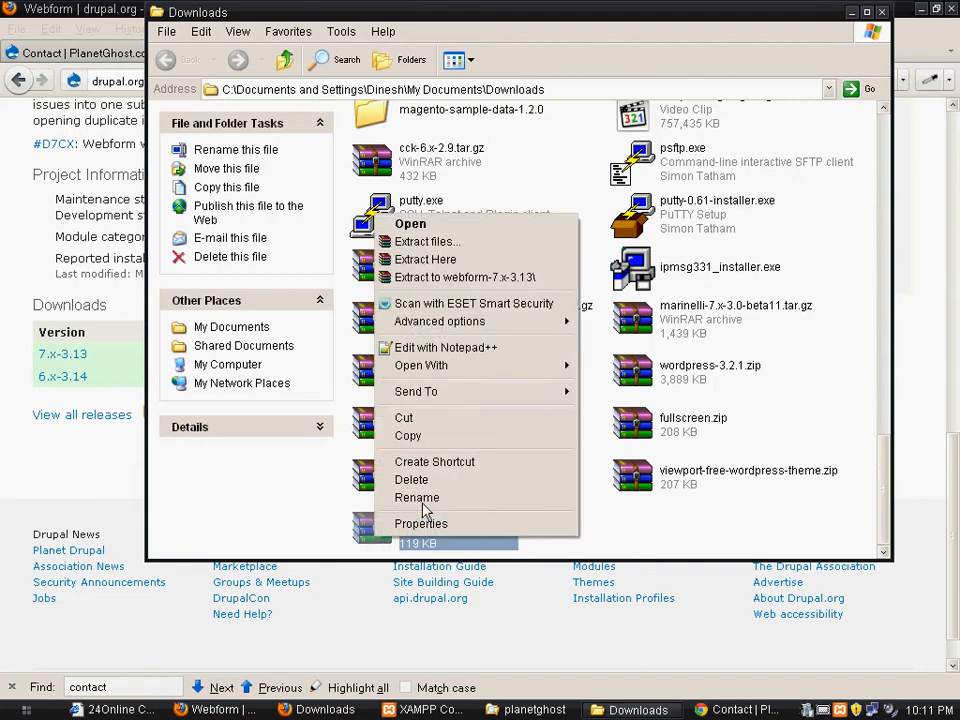
pyautogui.click(463, 420)
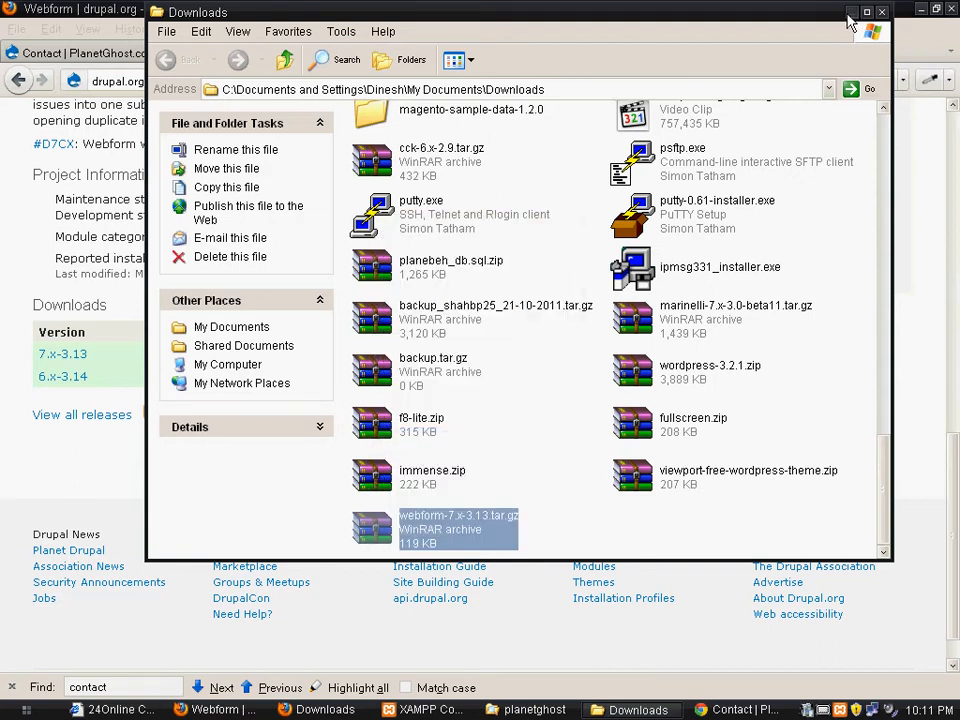
pyautogui.click(880, 12)
pyautogui.click(922, 9)
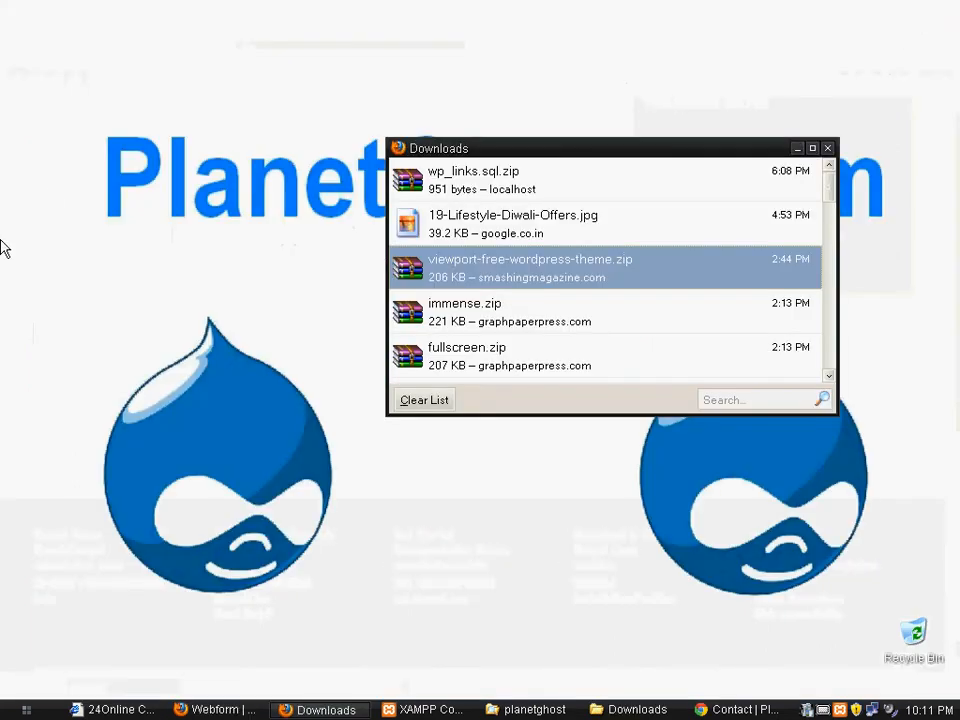
pyautogui.rightClick(74, 58)
pyautogui.click(143, 111)
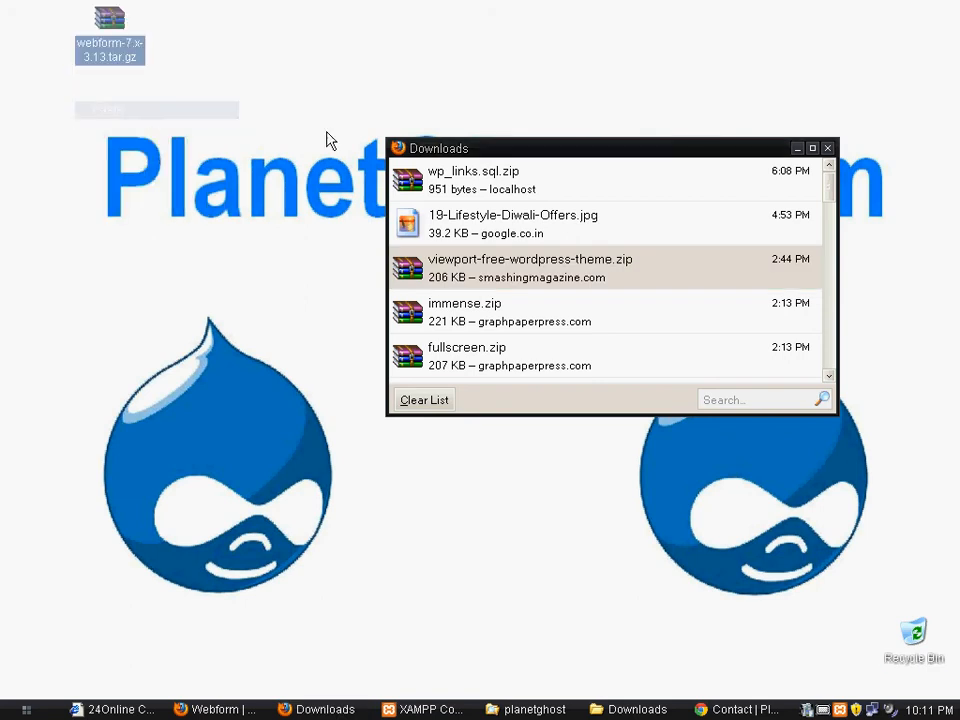
pyautogui.click(827, 148)
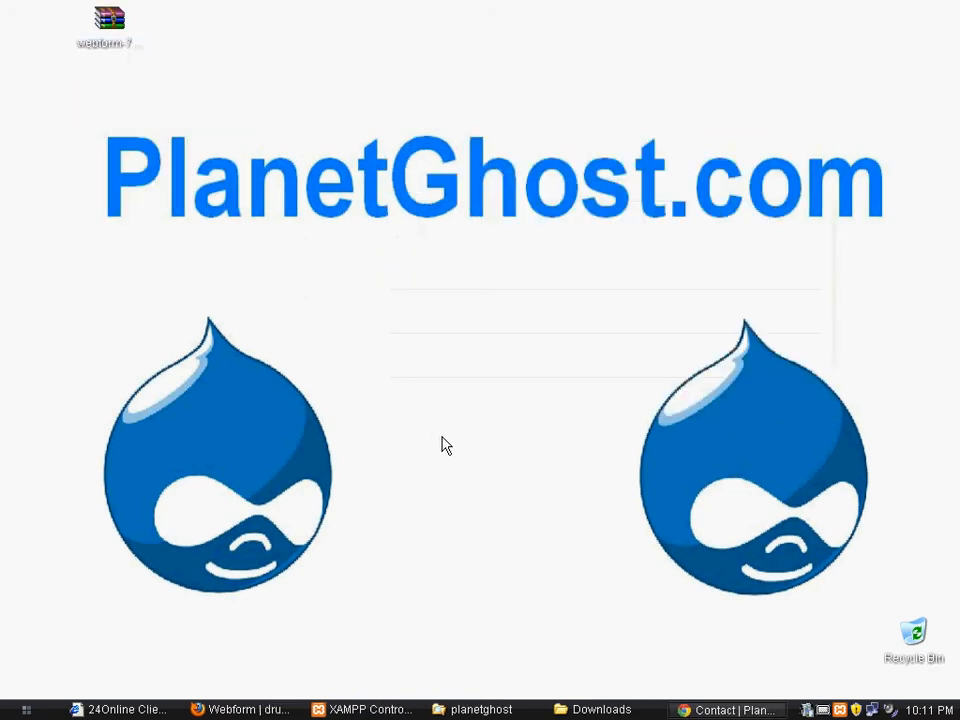
# Switch back to the PlanetGhost.com site in Firefox and open its page for installing a new module
pyautogui.hotkey('alt', 'Tab')
pyautogui.hotkey('alt', 'Tab')
pyautogui.hotkey('alt', 'Tab')
pyautogui.hotkey('alt', 'Tab')
pyautogui.hotkey('alt', 'Tab')
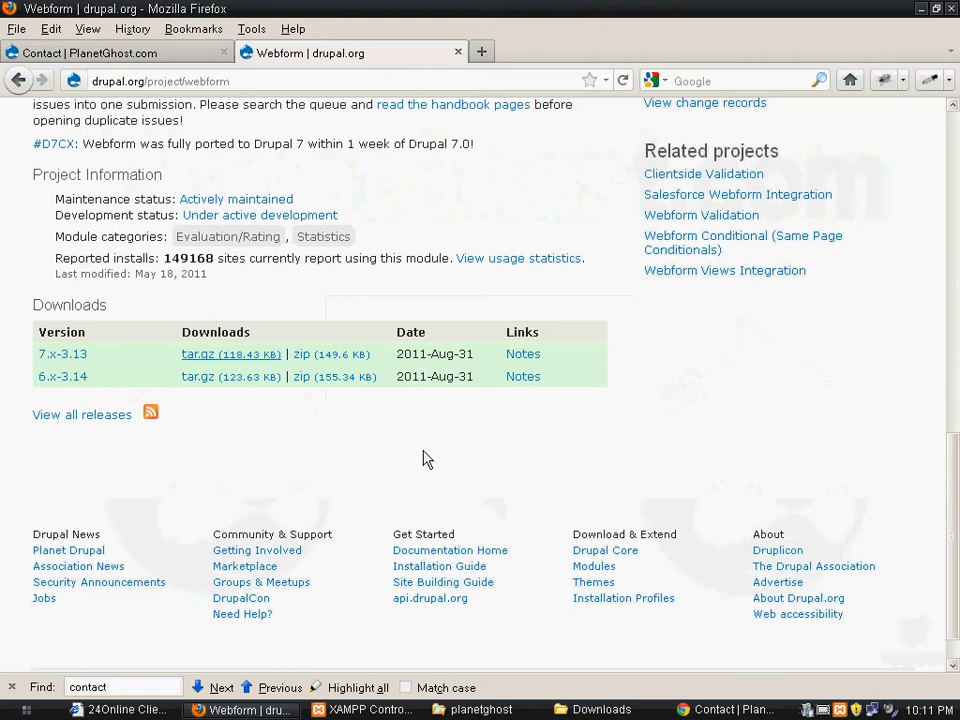
pyautogui.click(102, 53)
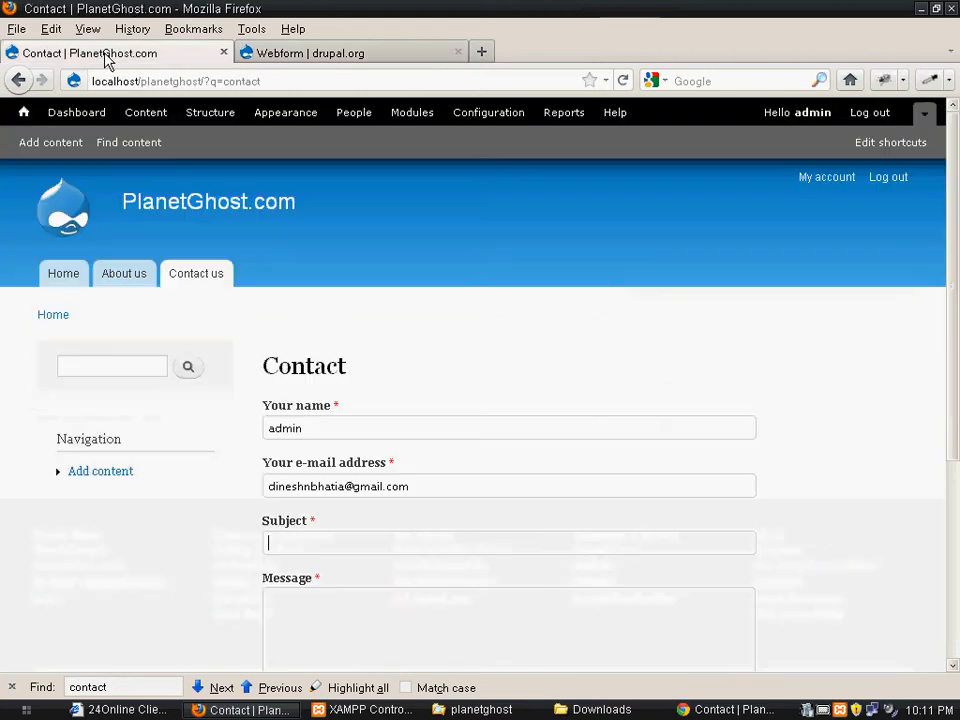
pyautogui.click(210, 114)
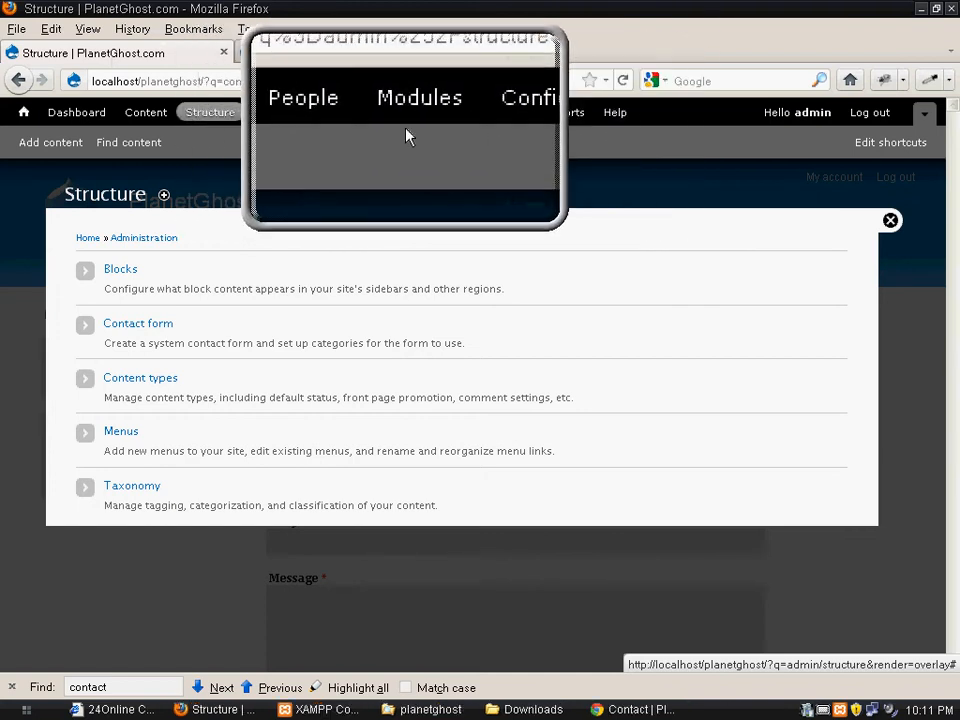
pyautogui.click(419, 124)
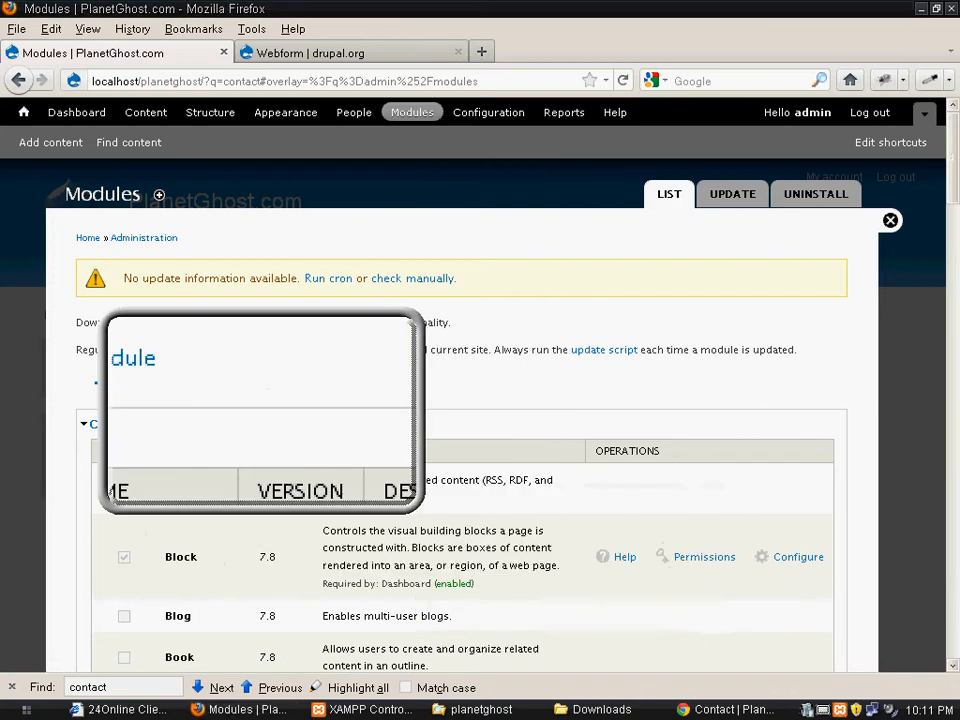
pyautogui.click(169, 391)
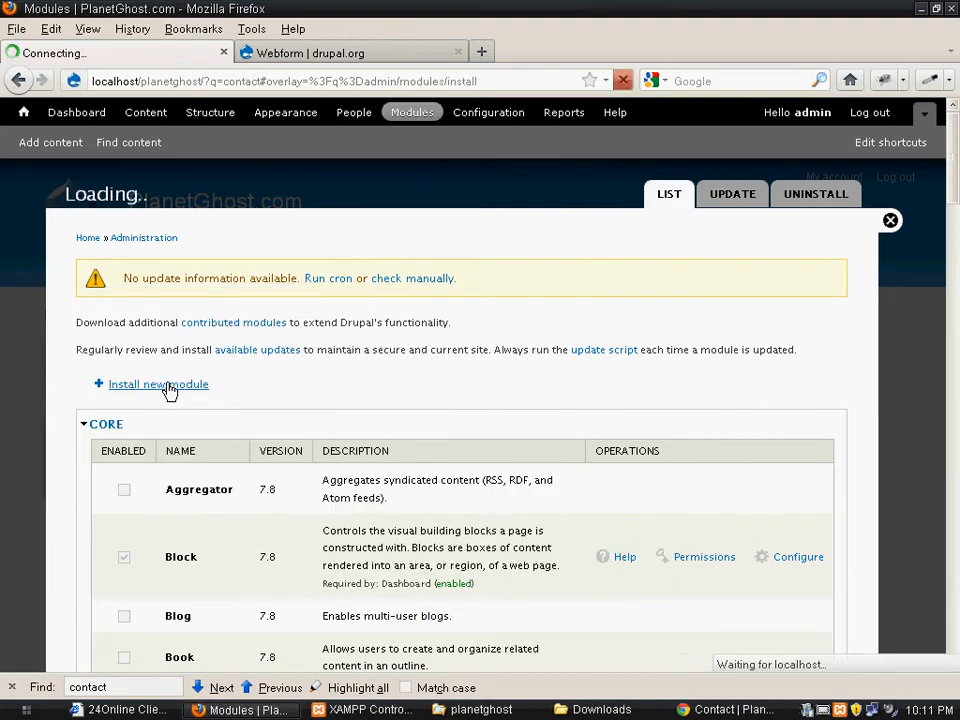
# Upload webform-7.x-3.13.tar.gz from the desktop as the module archive and install it
pyautogui.click(413, 433)
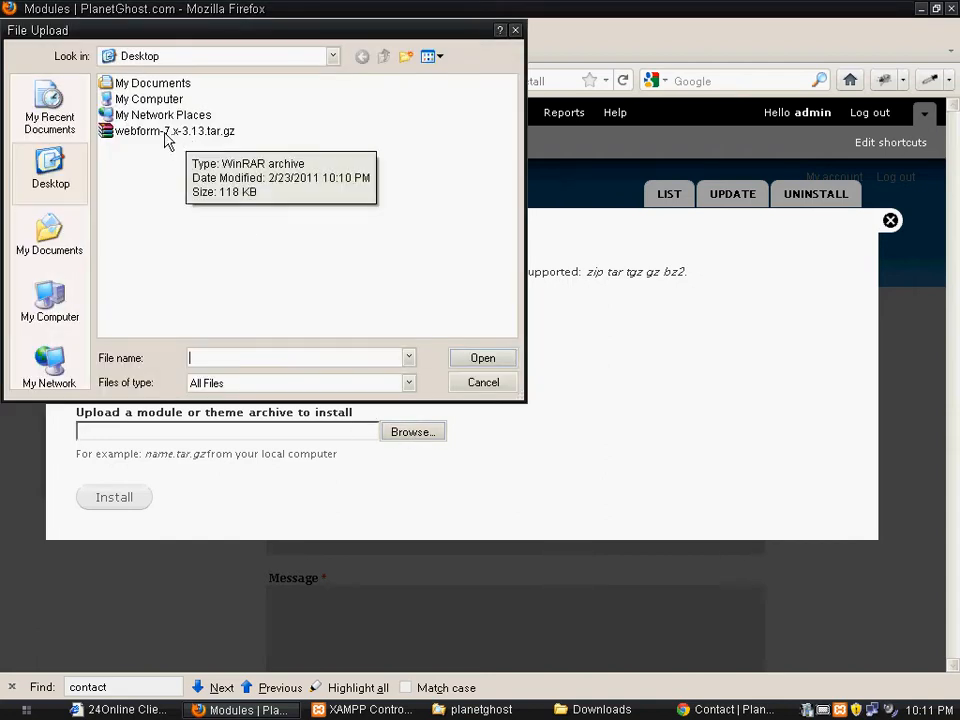
pyautogui.click(166, 138)
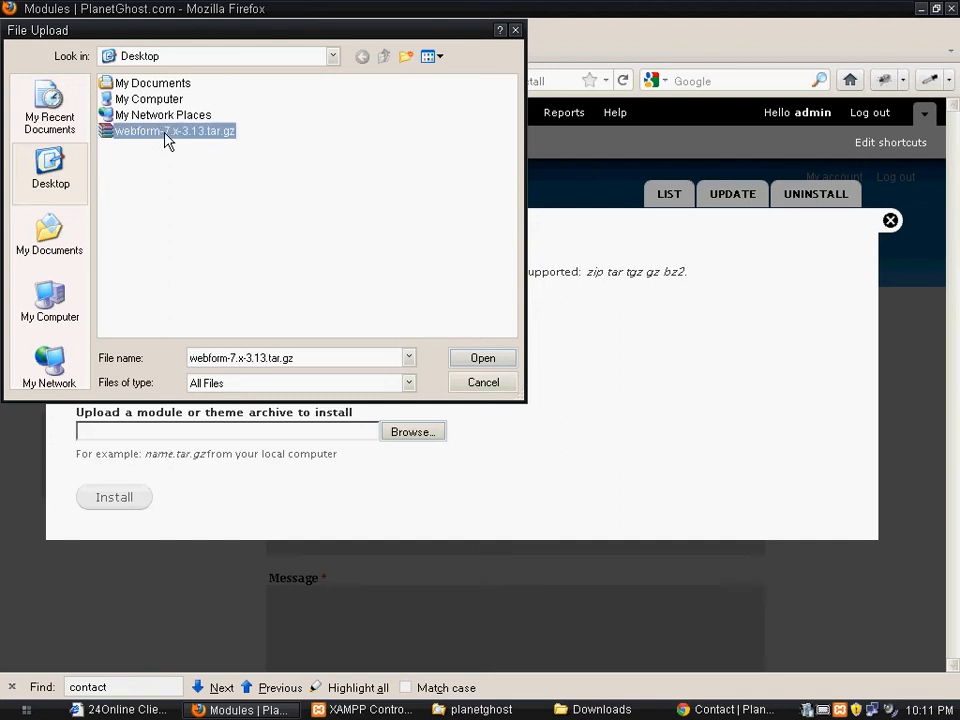
pyautogui.click(475, 362)
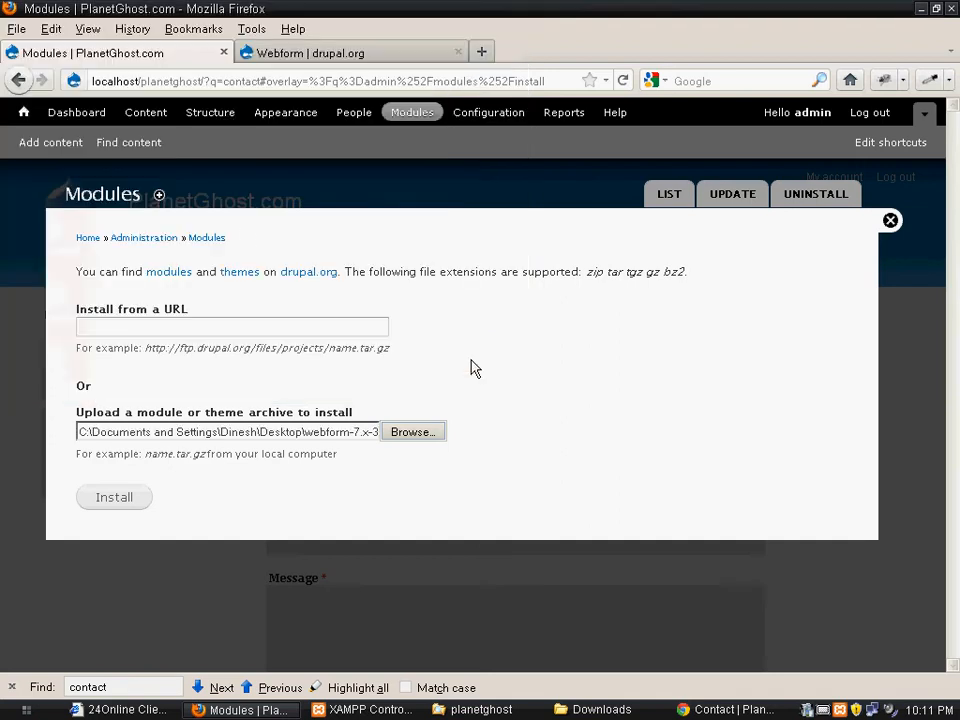
pyautogui.click(132, 502)
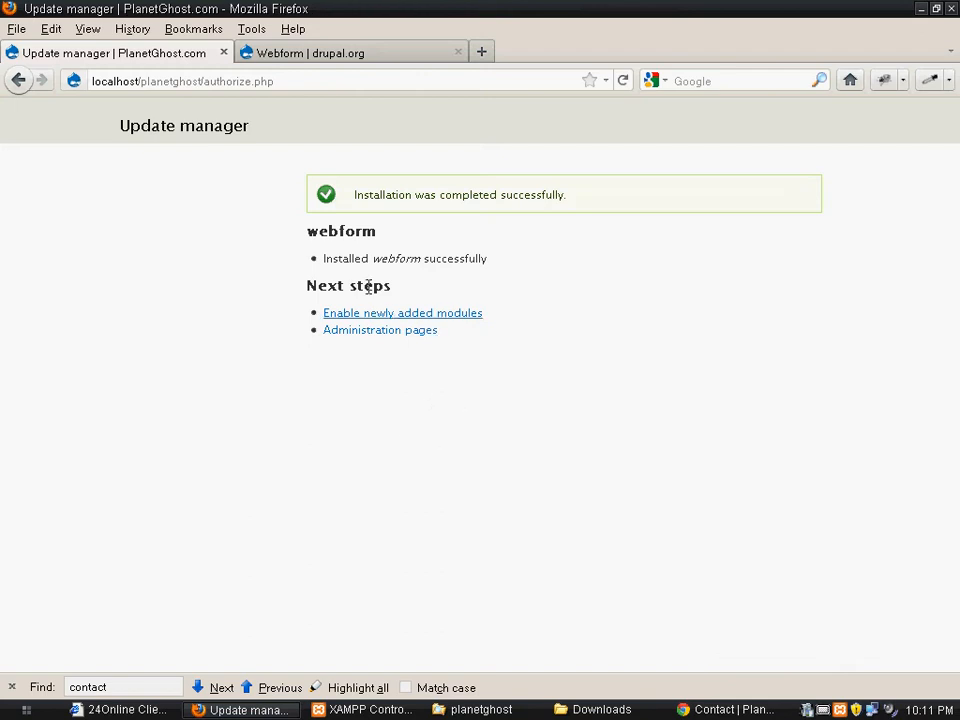
# Go to the newly added modules, enable the Webform module, and save the module configuration
pyautogui.click(812, 703)
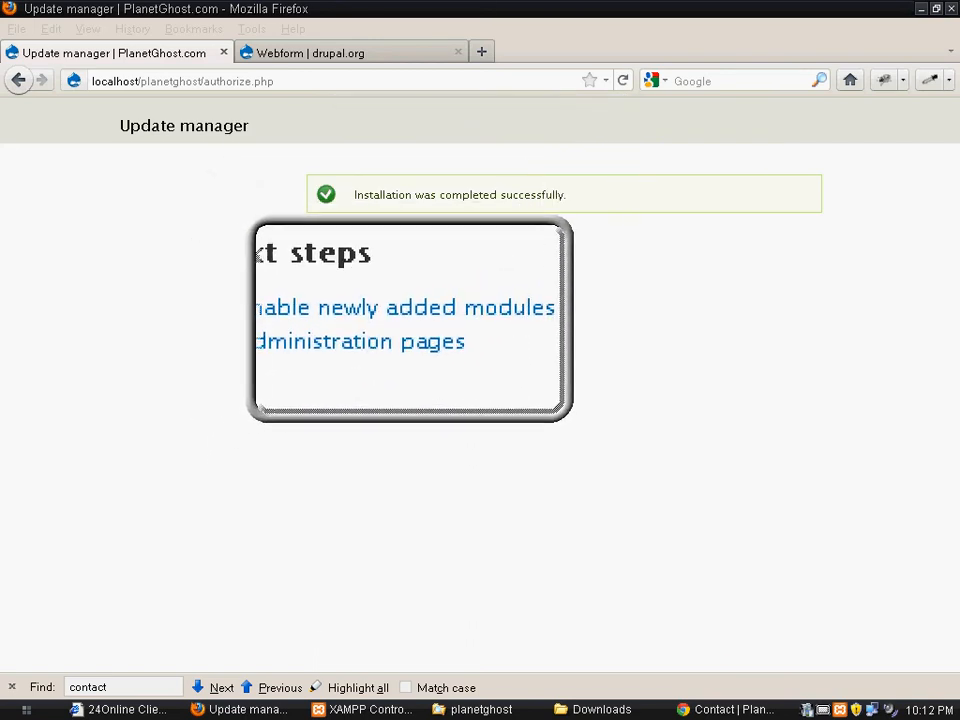
pyautogui.click(413, 318)
pyautogui.click(416, 318)
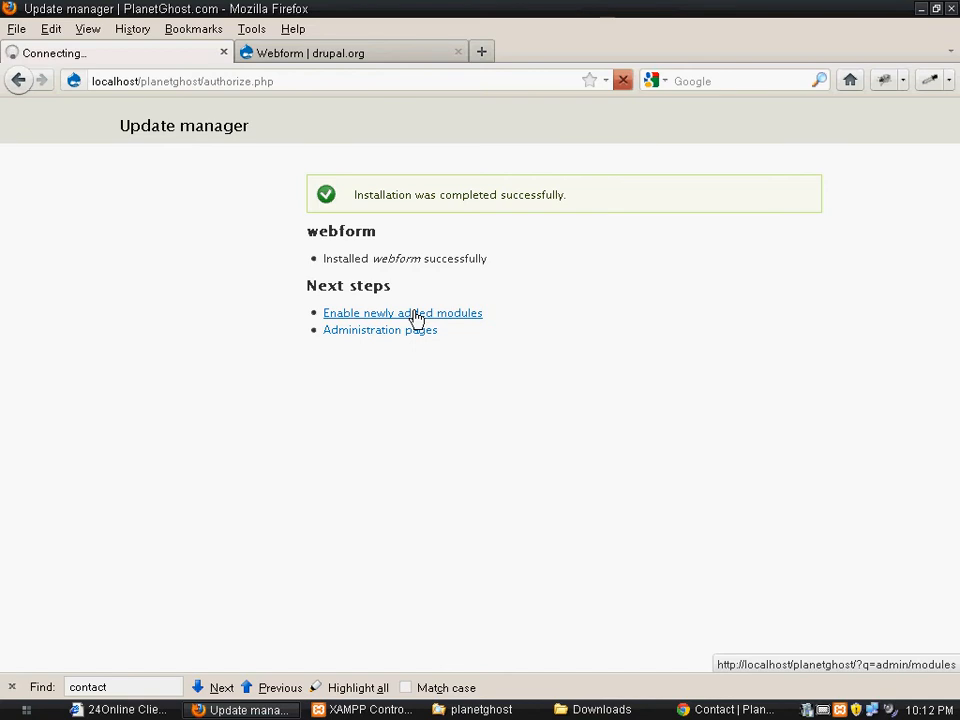
pyautogui.scroll(-10, 229, 482)
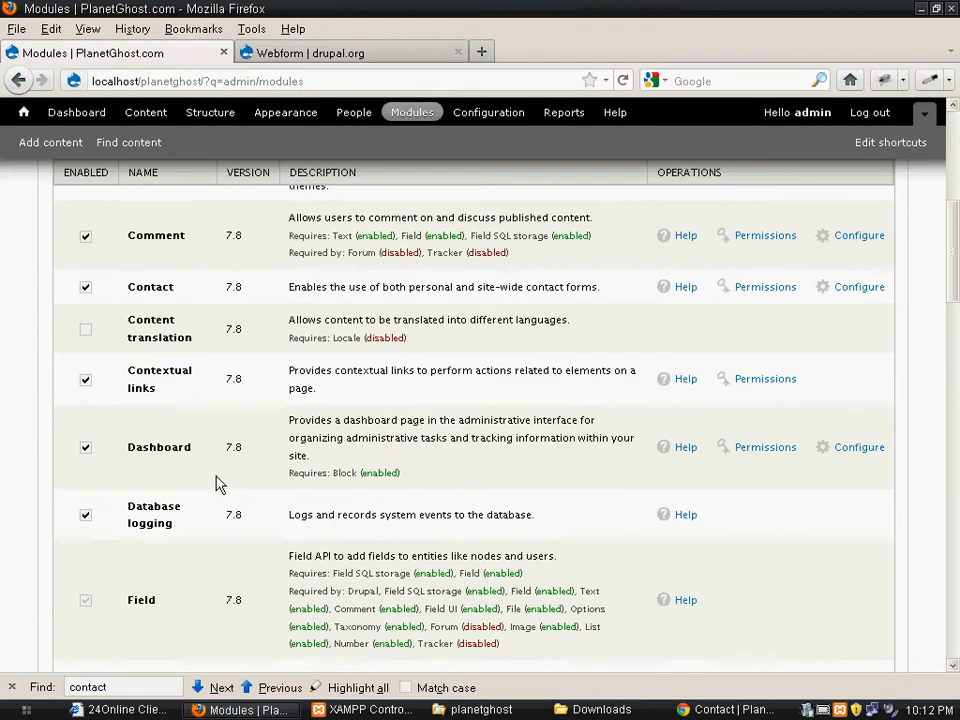
pyautogui.scroll(-15, 220, 484)
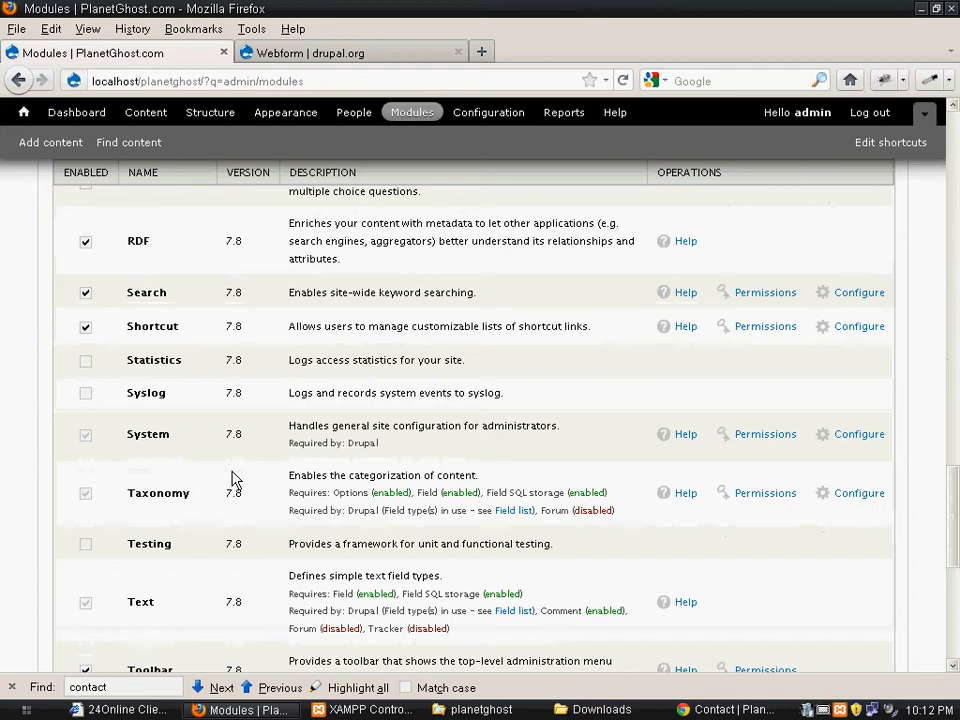
pyautogui.scroll(-10, 231, 480)
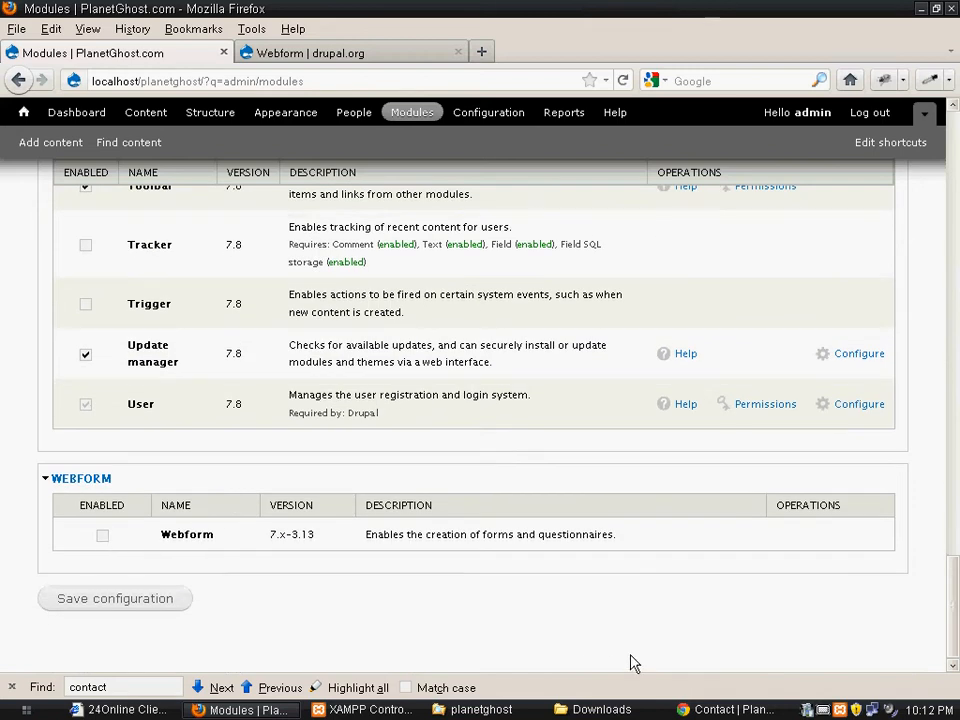
pyautogui.click(813, 709)
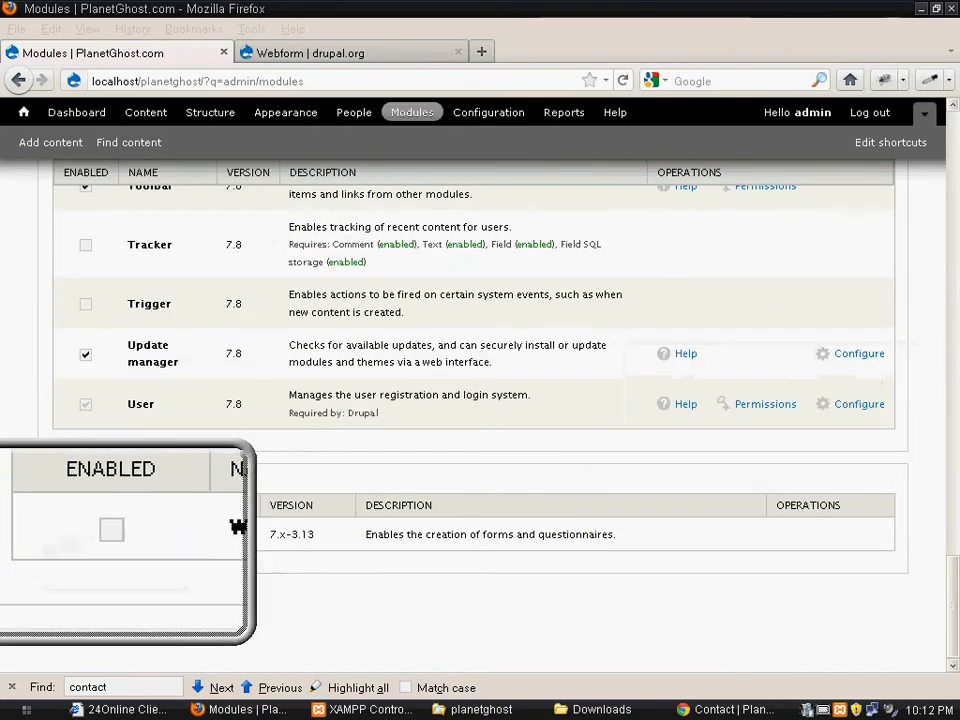
pyautogui.press('super+Escape')
pyautogui.click(103, 536)
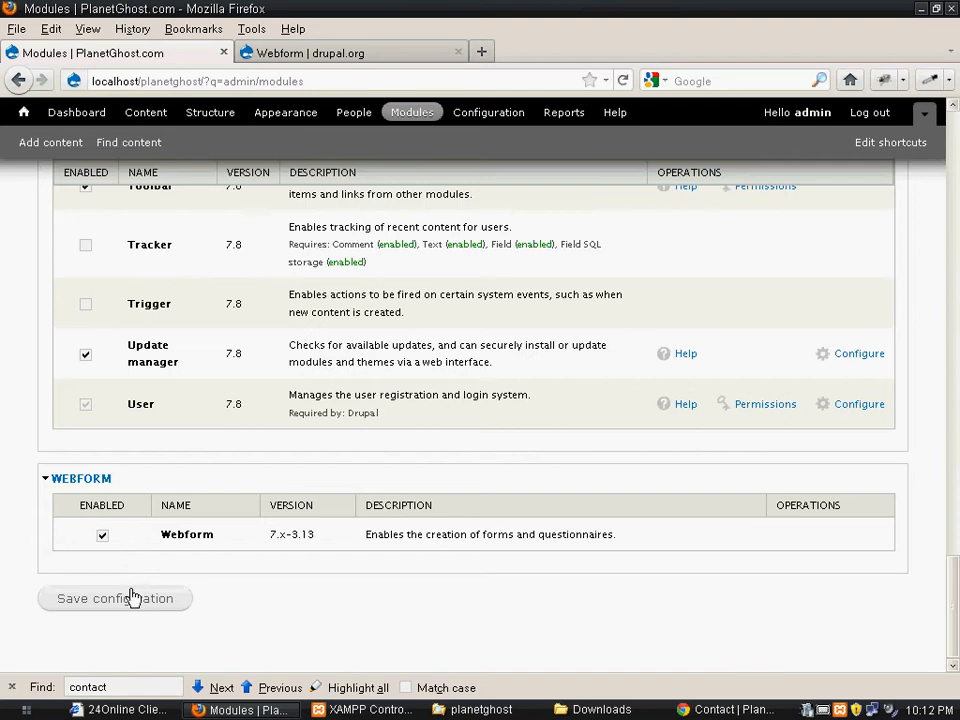
pyautogui.click(120, 600)
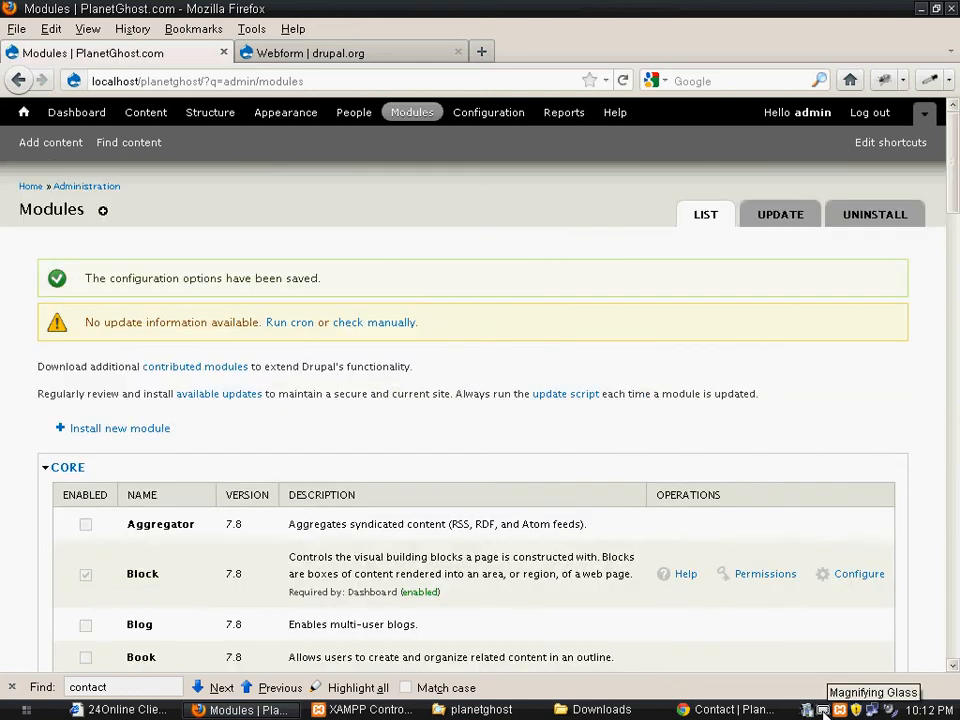
# Start adding new site content of the Webform type
pyautogui.click(823, 710)
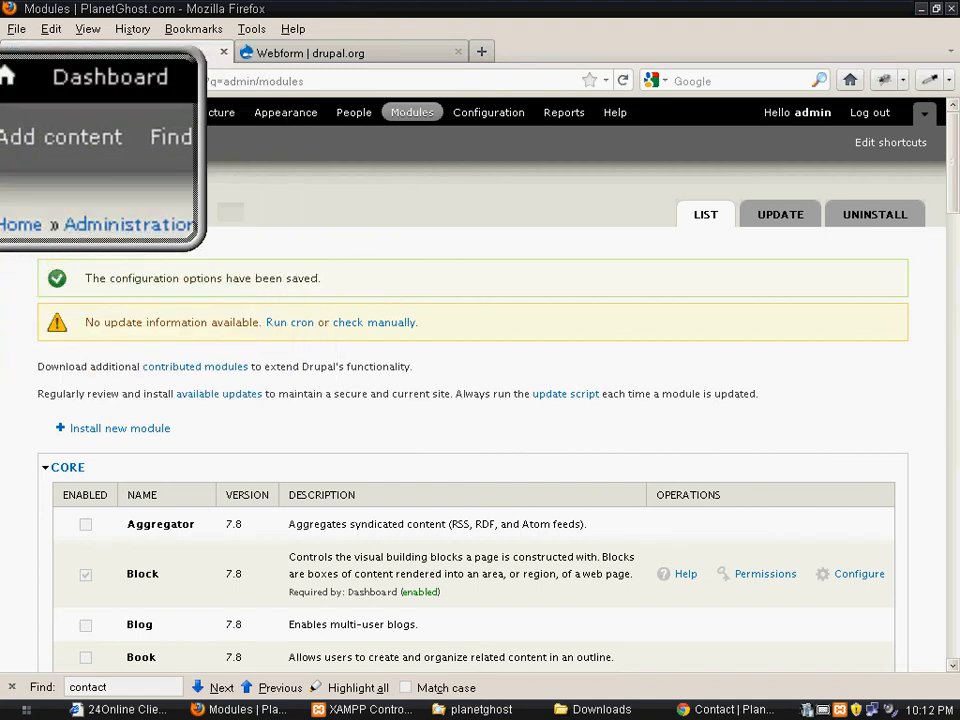
pyautogui.click(30, 149)
pyautogui.click(47, 149)
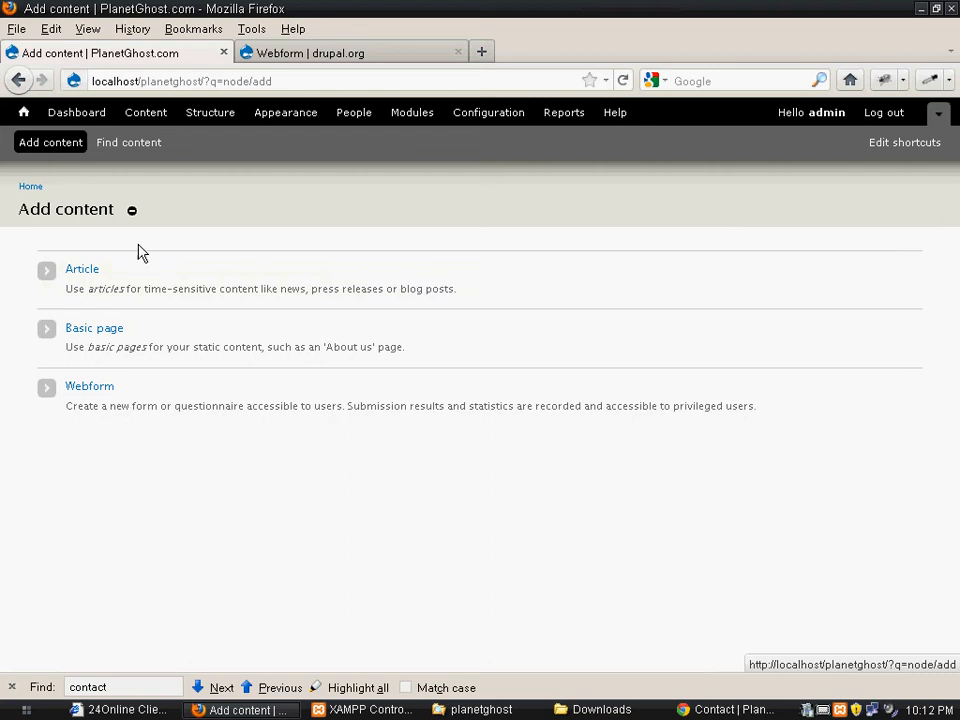
pyautogui.click(822, 709)
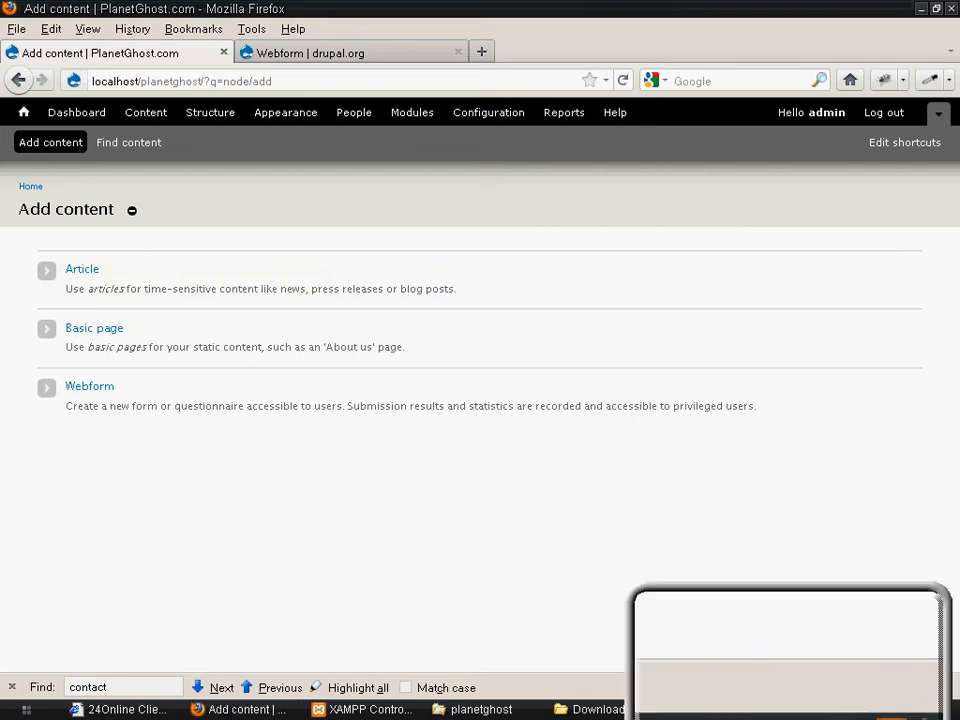
pyautogui.click(97, 390)
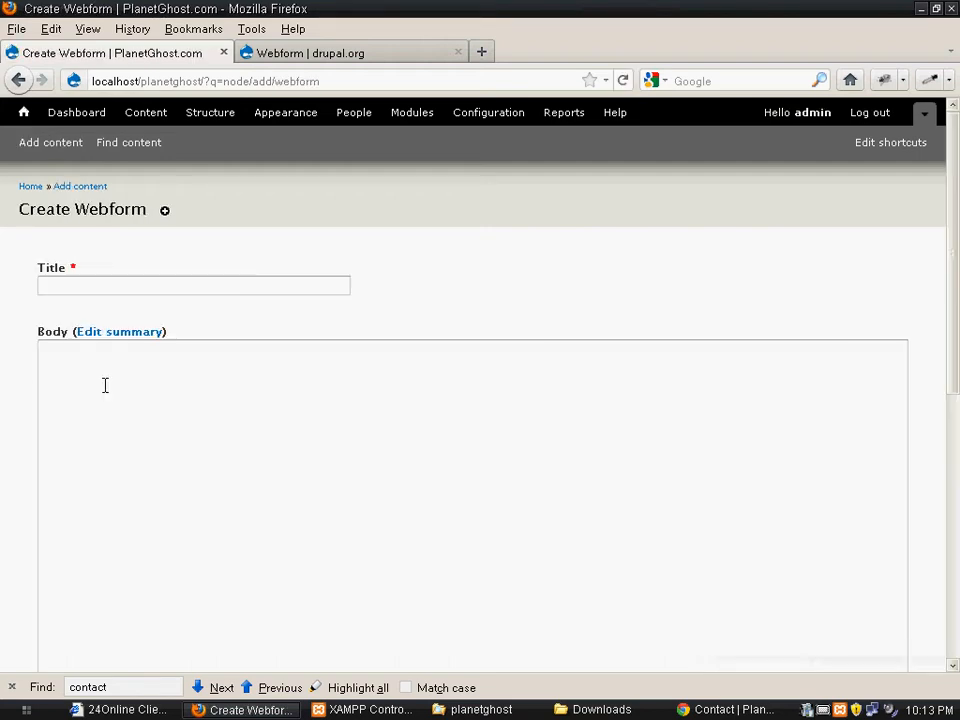
# Give the new webform the title "Feedback" and the body text "Please give site Feedback"
pyautogui.click(147, 285)
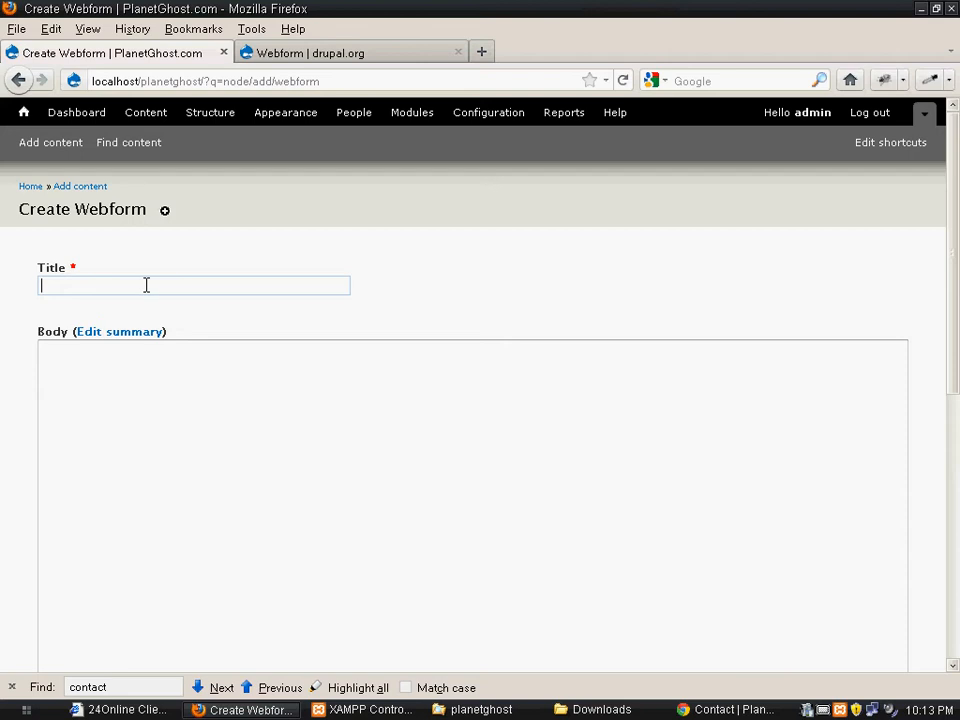
pyautogui.write('Feedback')
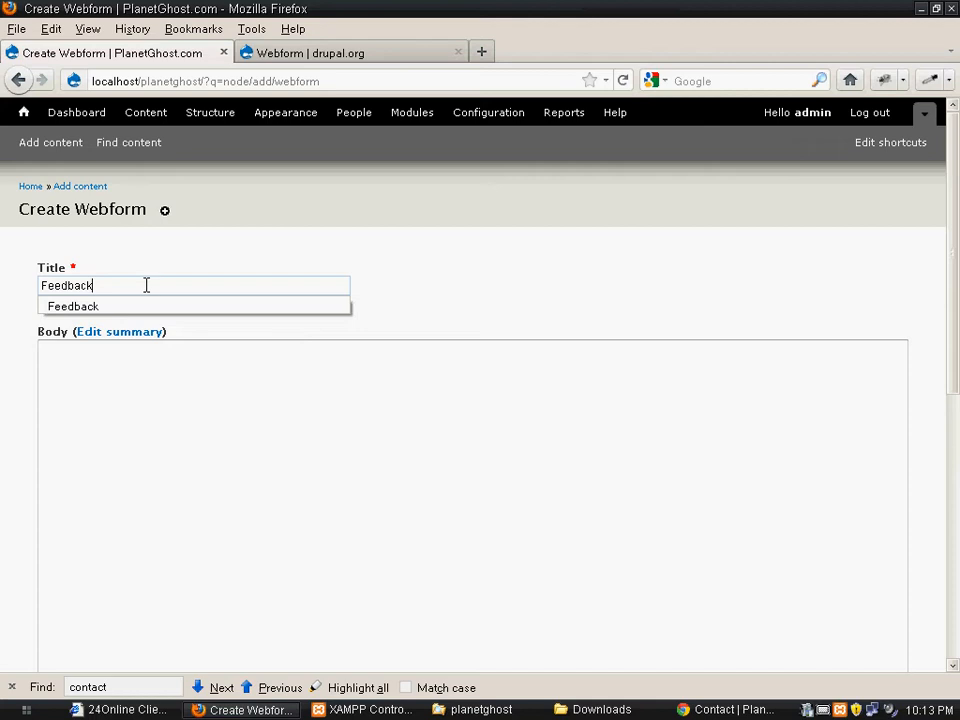
pyautogui.click(113, 306)
pyautogui.click(134, 412)
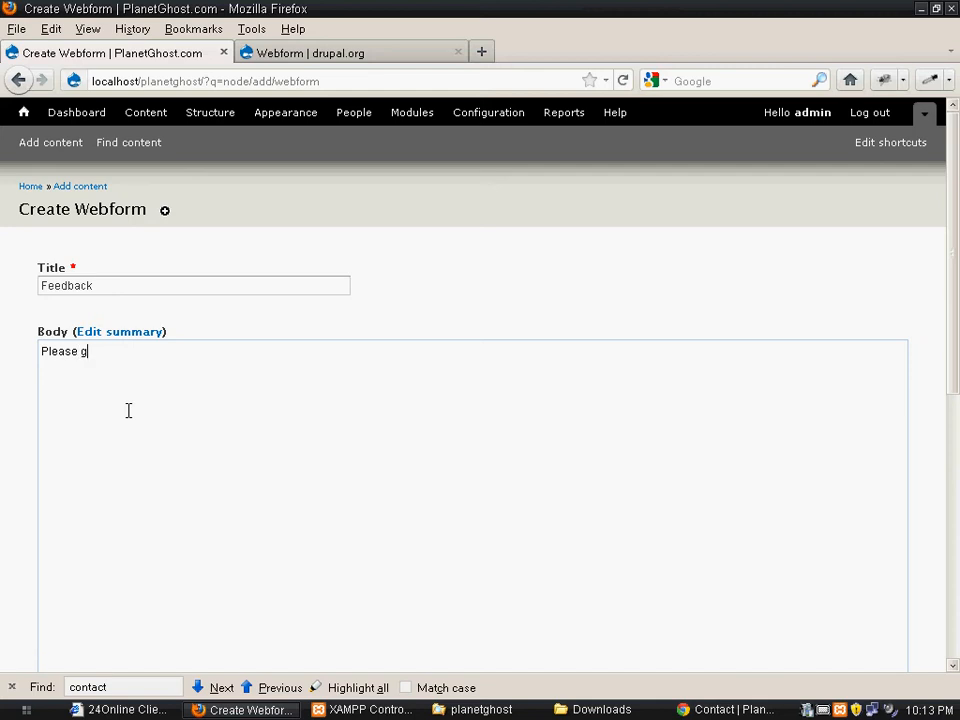
pyautogui.write('Please give site Feedback')
# Close comments for the webform and set its URL alias to feedback
pyautogui.scroll(-8, 120, 440)
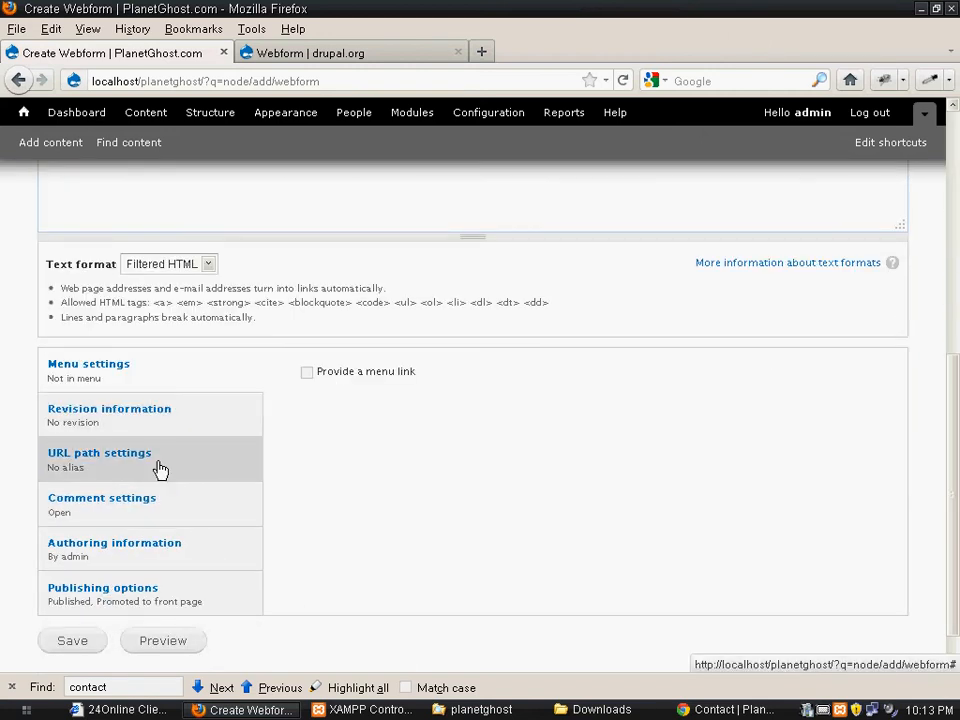
pyautogui.click(148, 514)
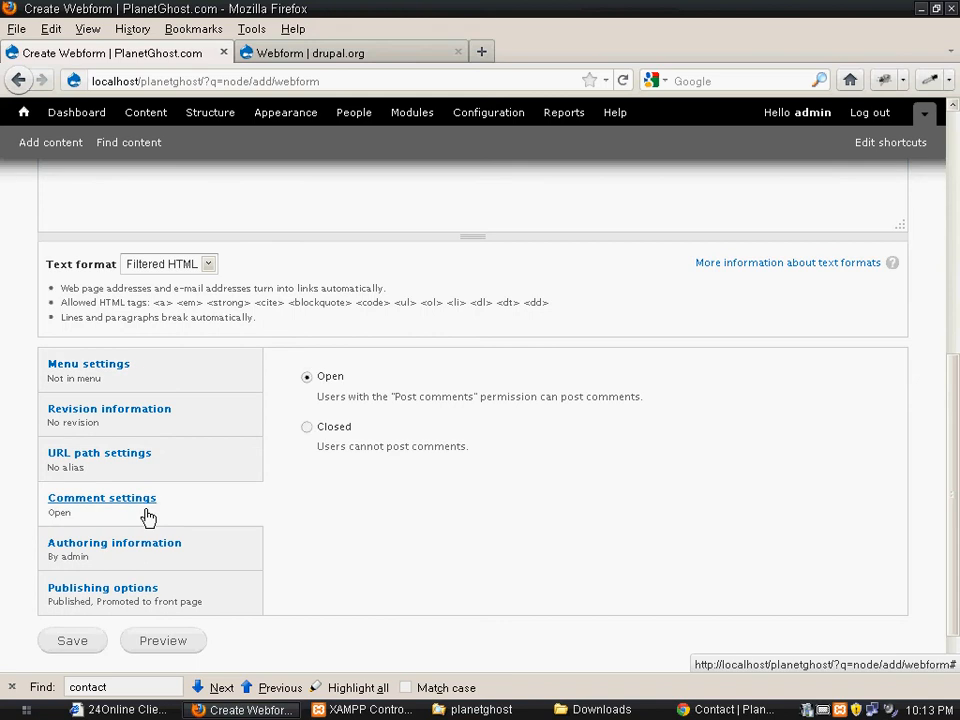
pyautogui.click(307, 428)
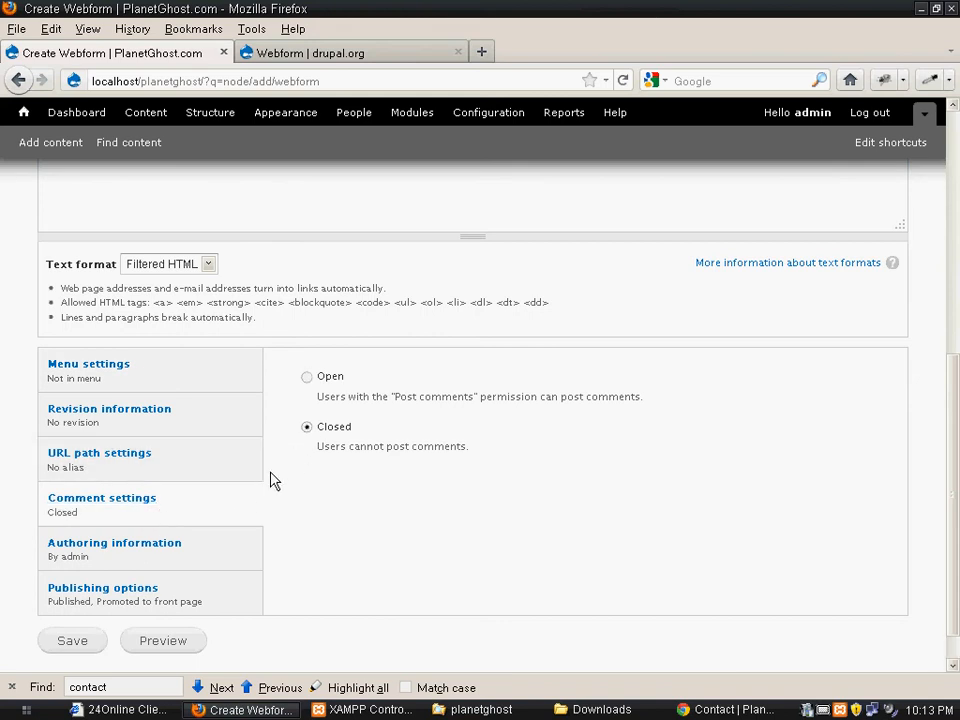
pyautogui.click(132, 474)
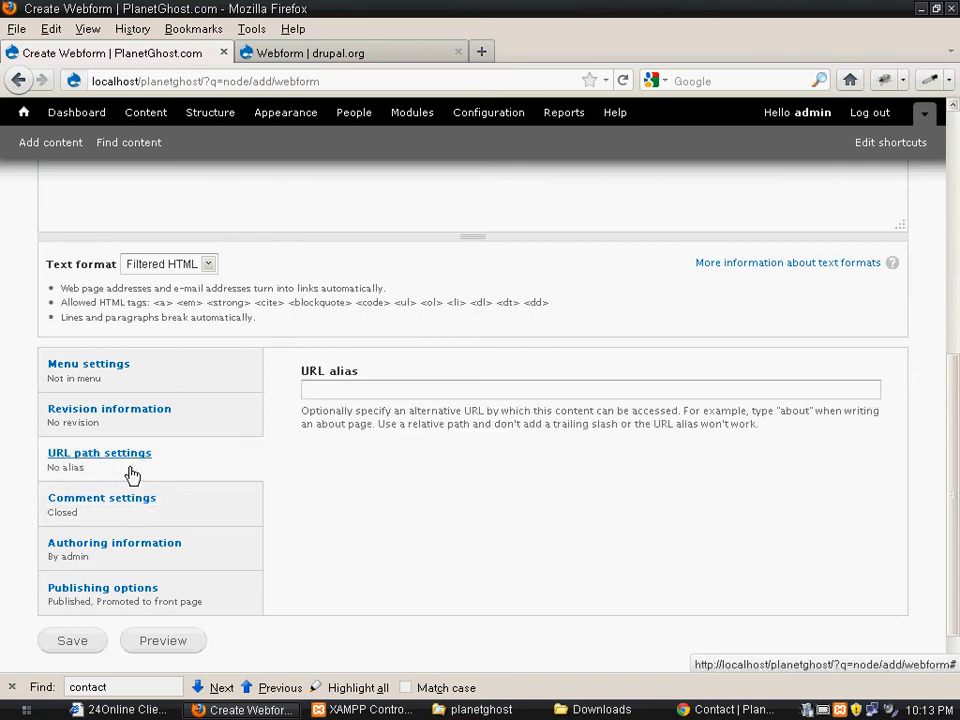
pyautogui.click(336, 389)
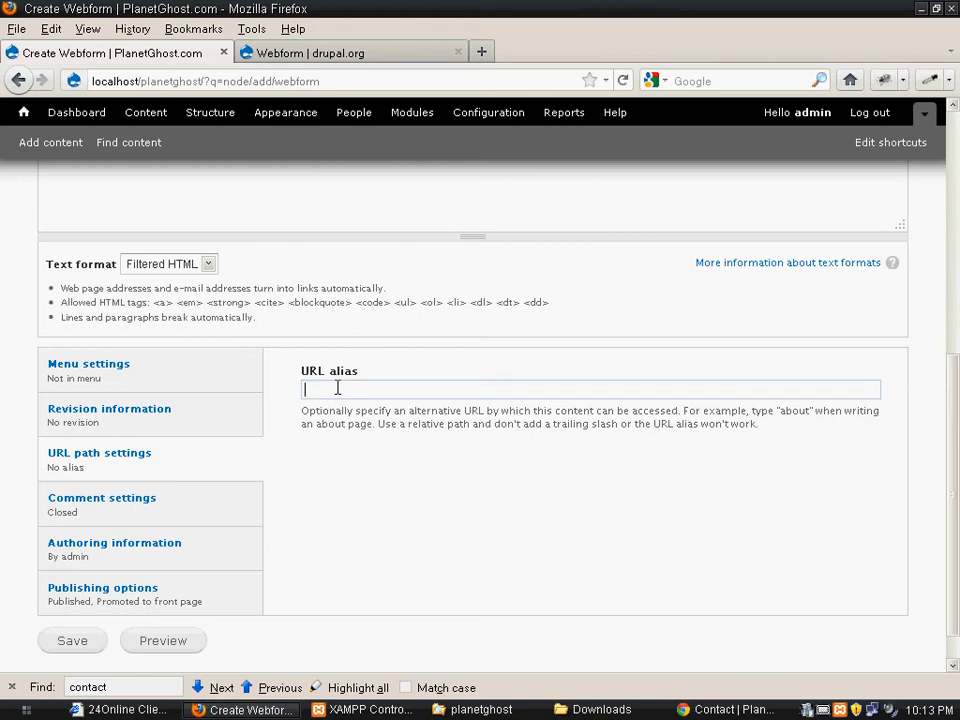
pyautogui.write('feedback')
# Provide a menu link for the webform in the main menu and save the webform
pyautogui.click(110, 373)
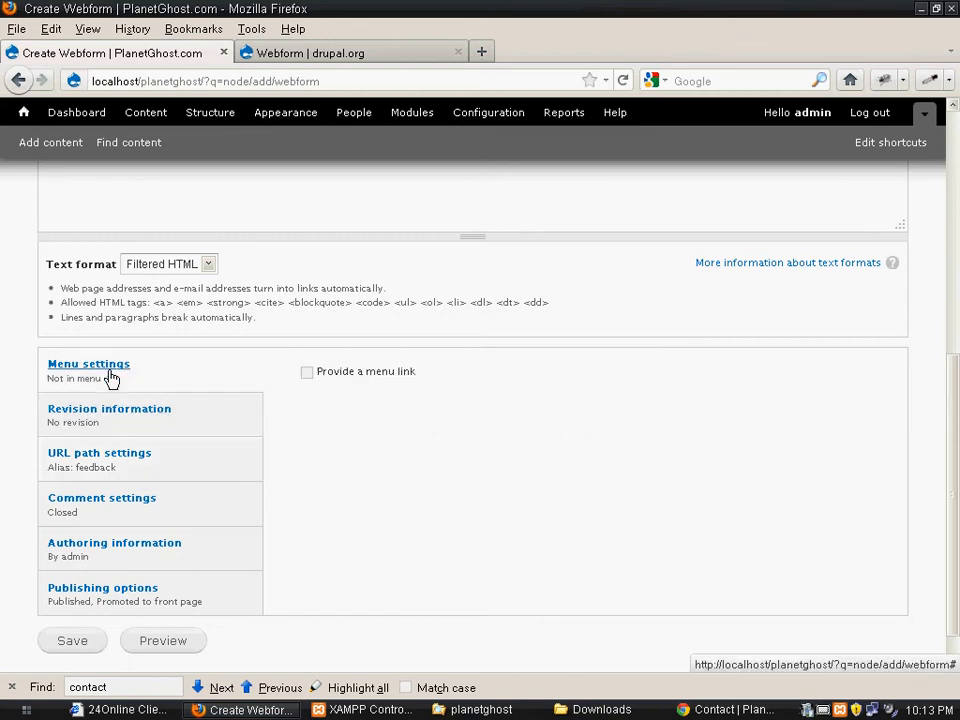
pyautogui.click(307, 373)
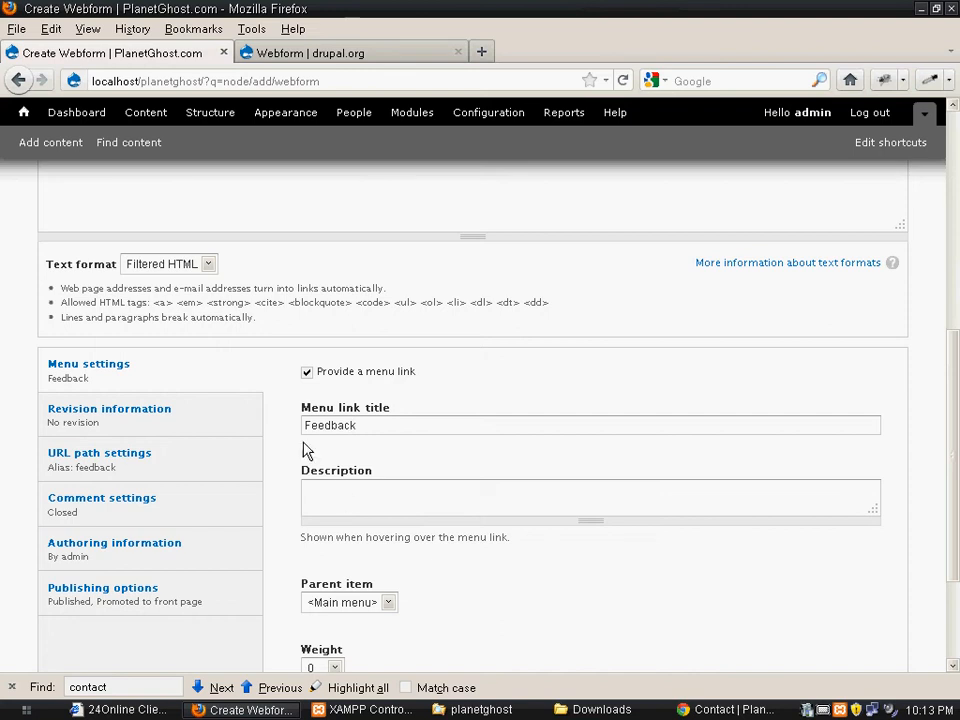
pyautogui.scroll(-3, 257, 525)
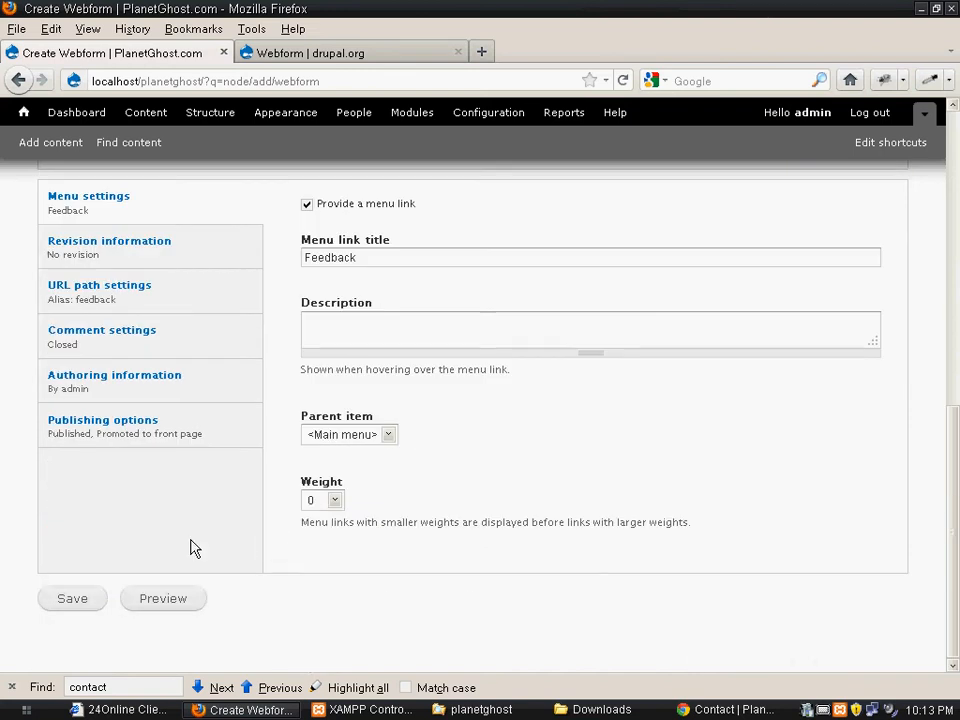
pyautogui.click(79, 609)
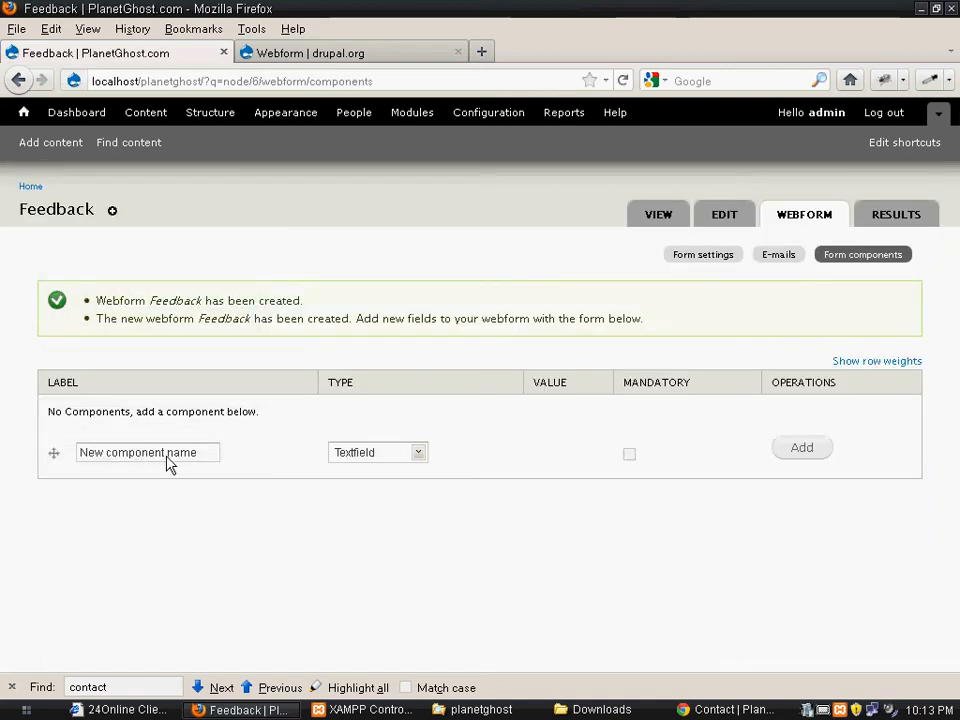
# View the Feedback page from the site's home page, and return to its webform components
pyautogui.click(30, 189)
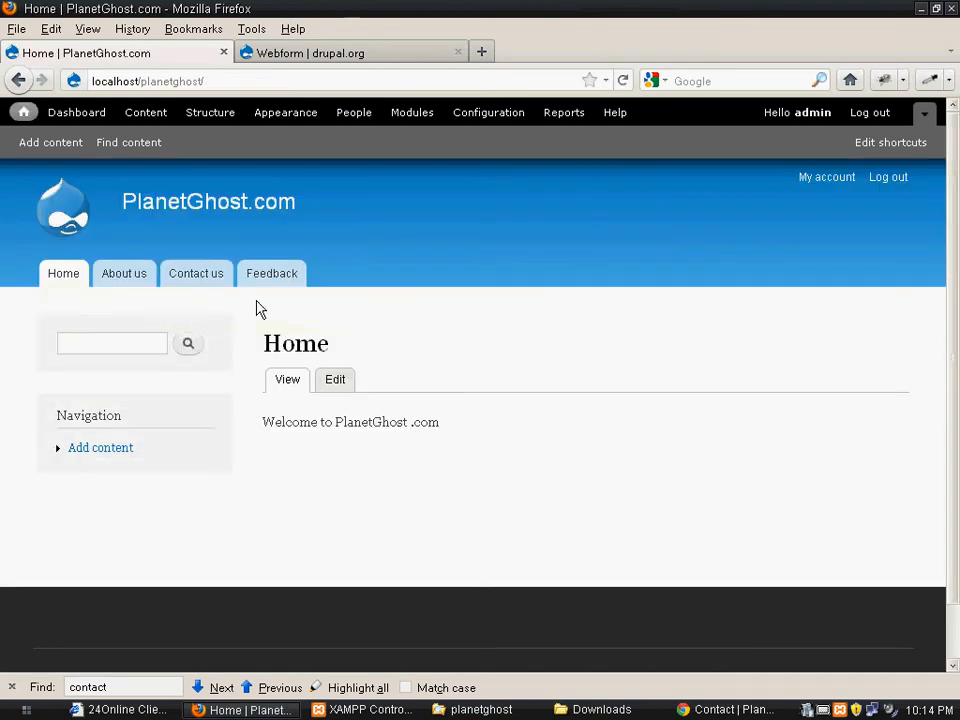
pyautogui.click(286, 280)
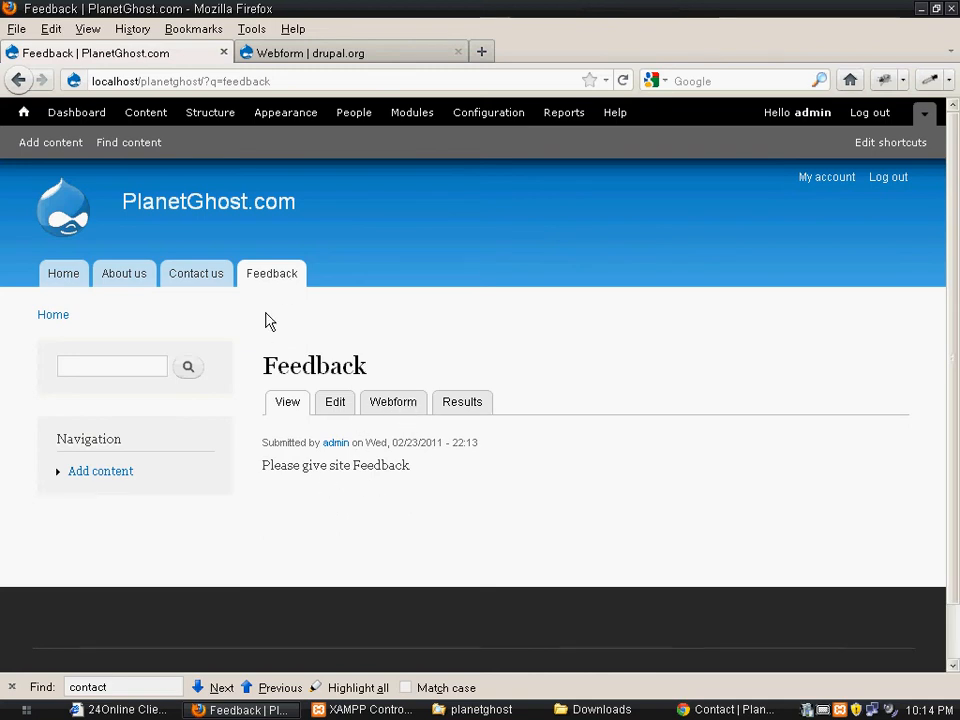
pyautogui.click(400, 412)
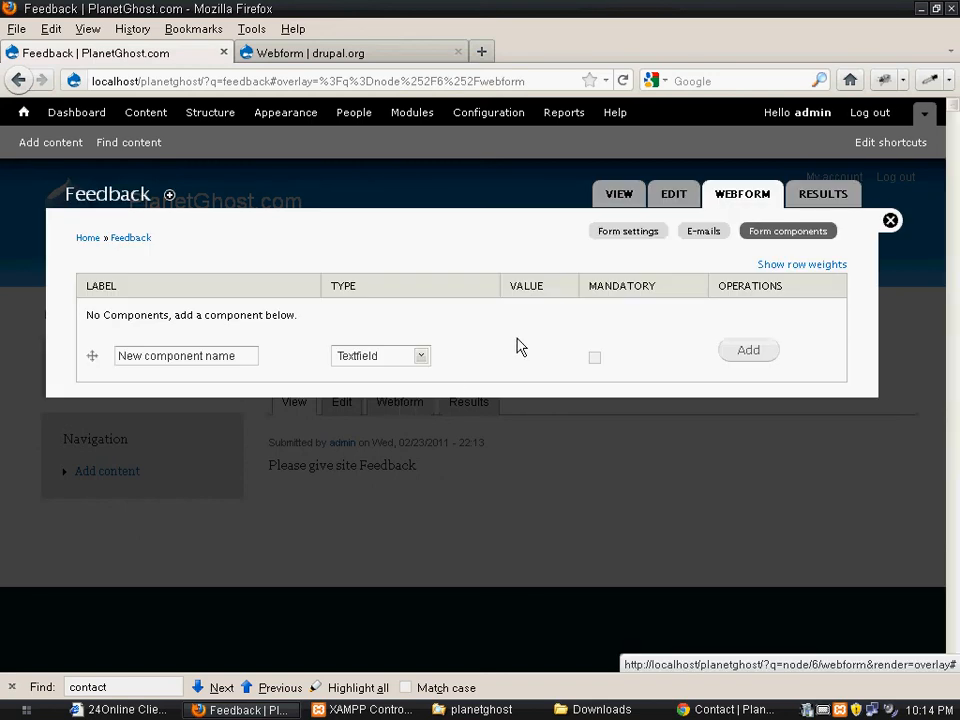
# Add a mandatory textfield component labelled "First Name" to the Feedback webform
pyautogui.click(187, 355)
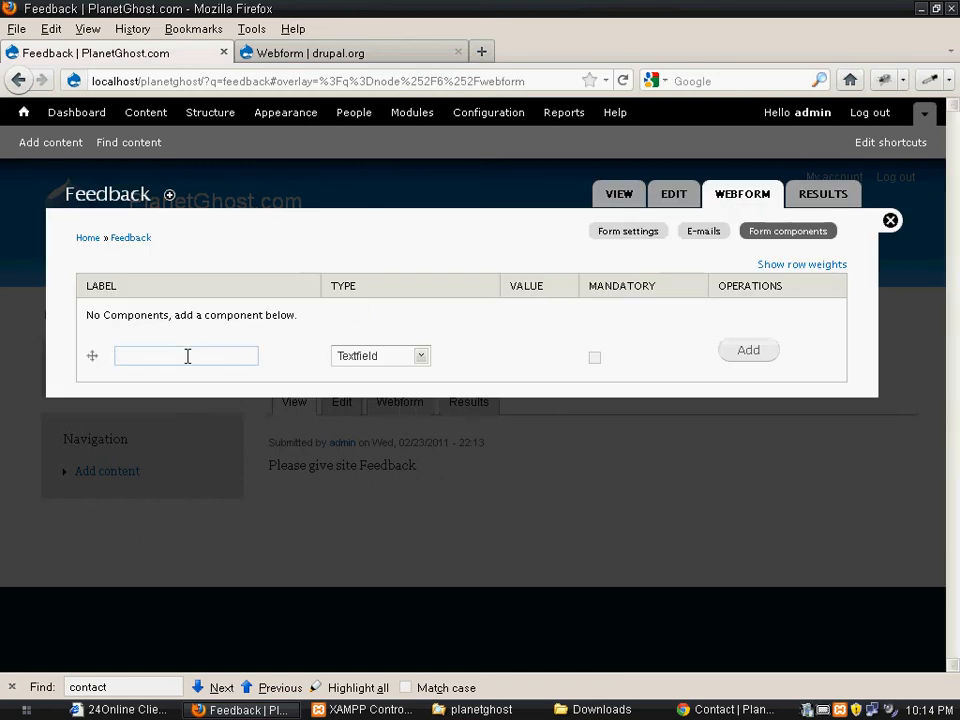
pyautogui.write('First Name')
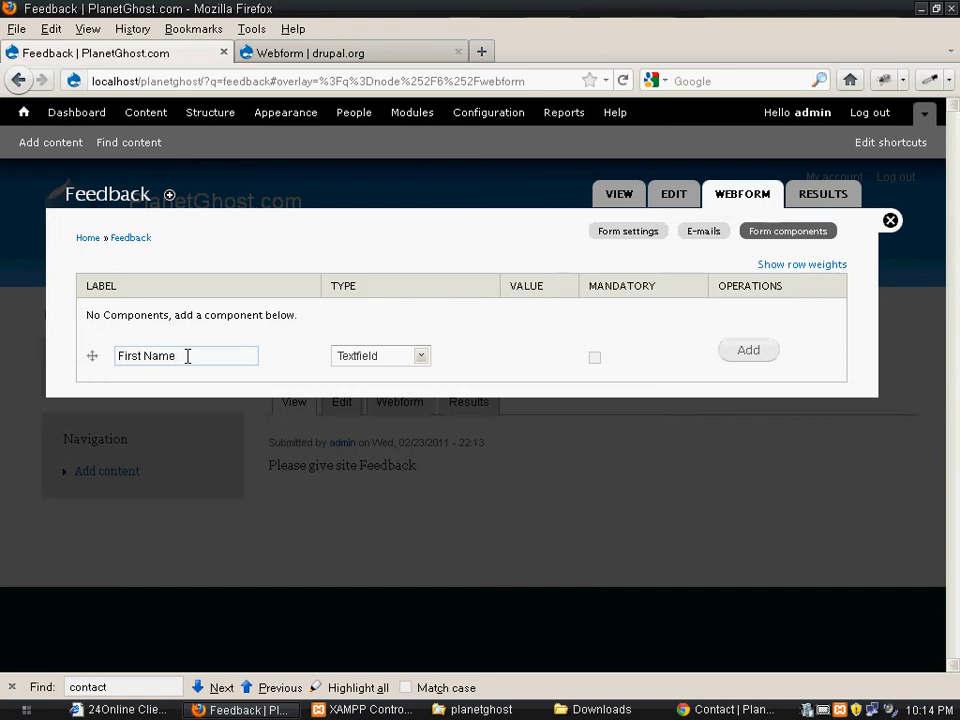
pyautogui.click(594, 359)
pyautogui.click(752, 362)
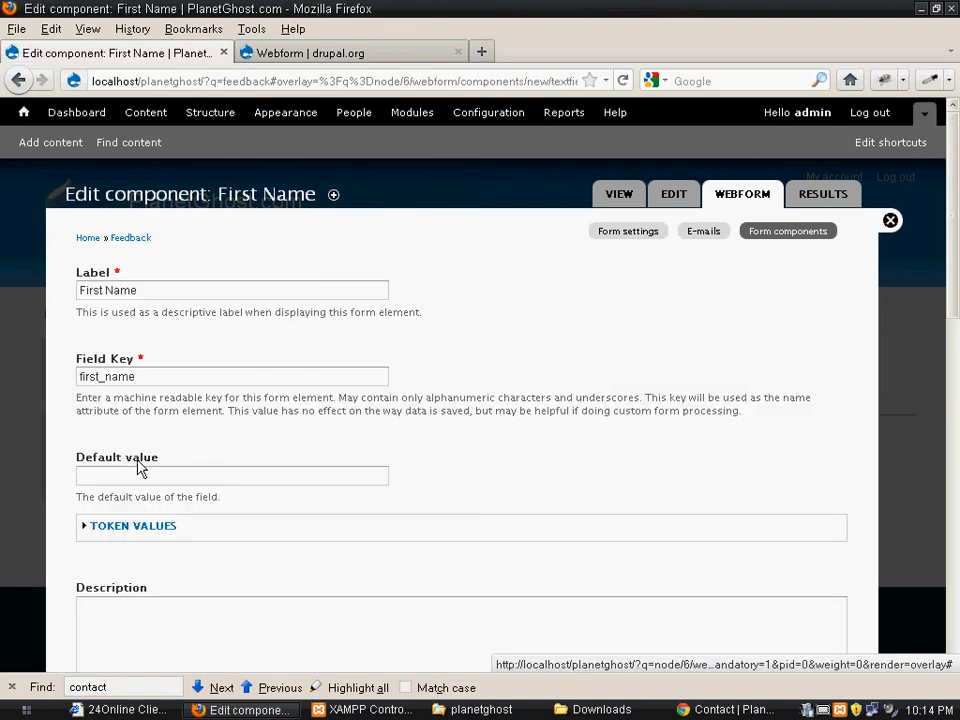
# Review the First Name component's description, validation and display settings, and save the component with its defaults
pyautogui.click(139, 470)
pyautogui.scroll(-2, 146, 484)
pyautogui.scroll(-2, 146, 484)
pyautogui.click(159, 464)
pyautogui.scroll(-6, 214, 471)
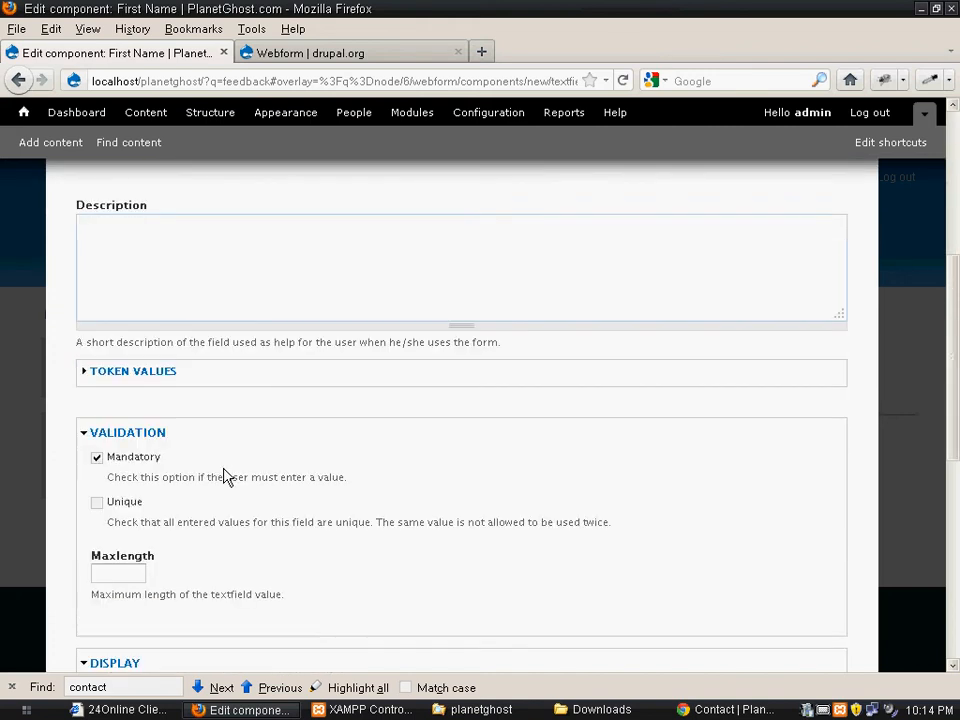
pyautogui.scroll(-4, 228, 475)
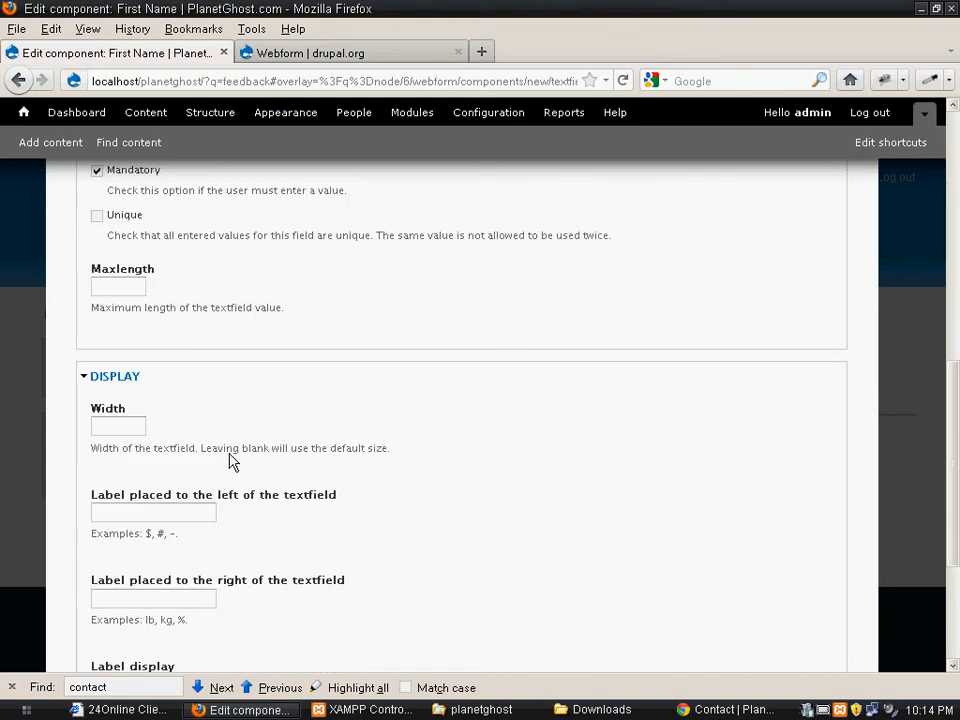
pyautogui.scroll(-4, 229, 452)
pyautogui.click(125, 234)
pyautogui.scroll(-1, 119, 475)
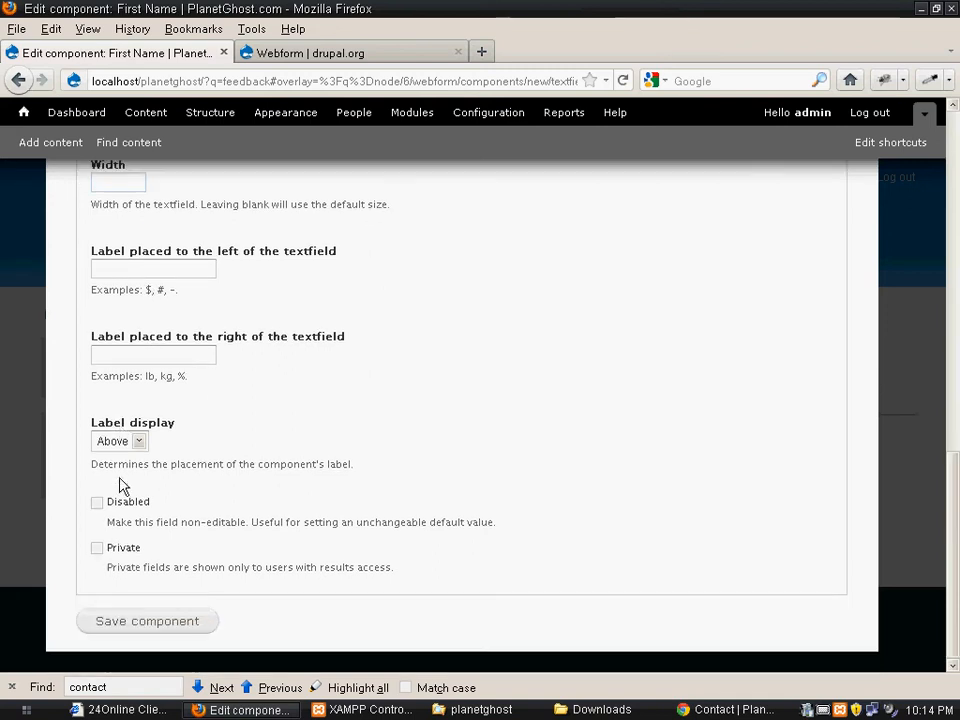
pyautogui.click(131, 629)
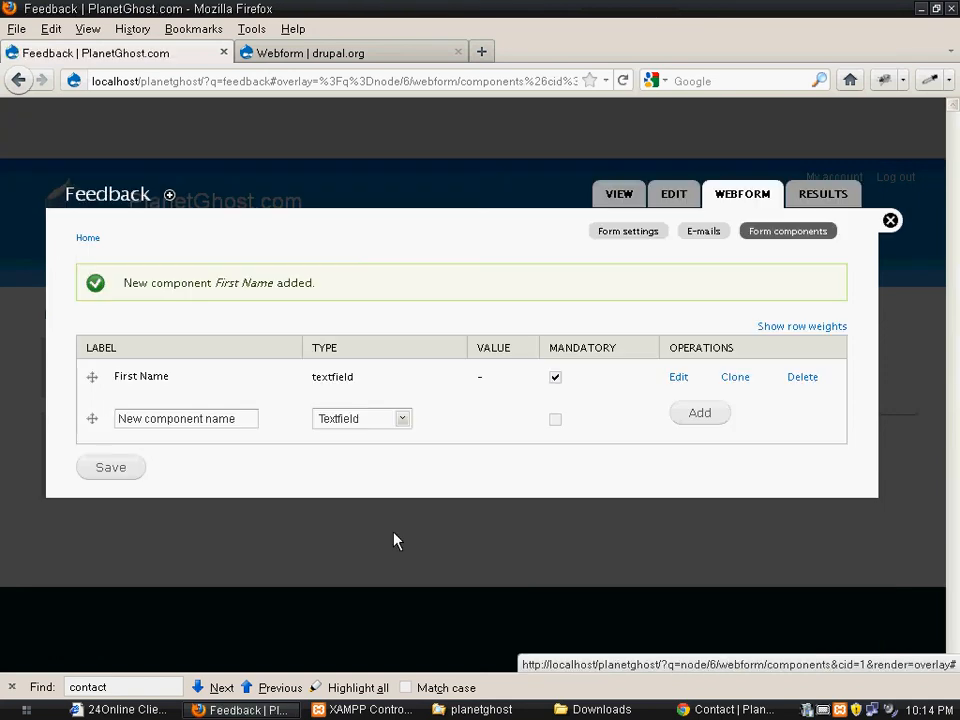
# Add a mandatory textfield component labelled "Last name" to the Feedback webform and save it with its default settings
pyautogui.click(174, 418)
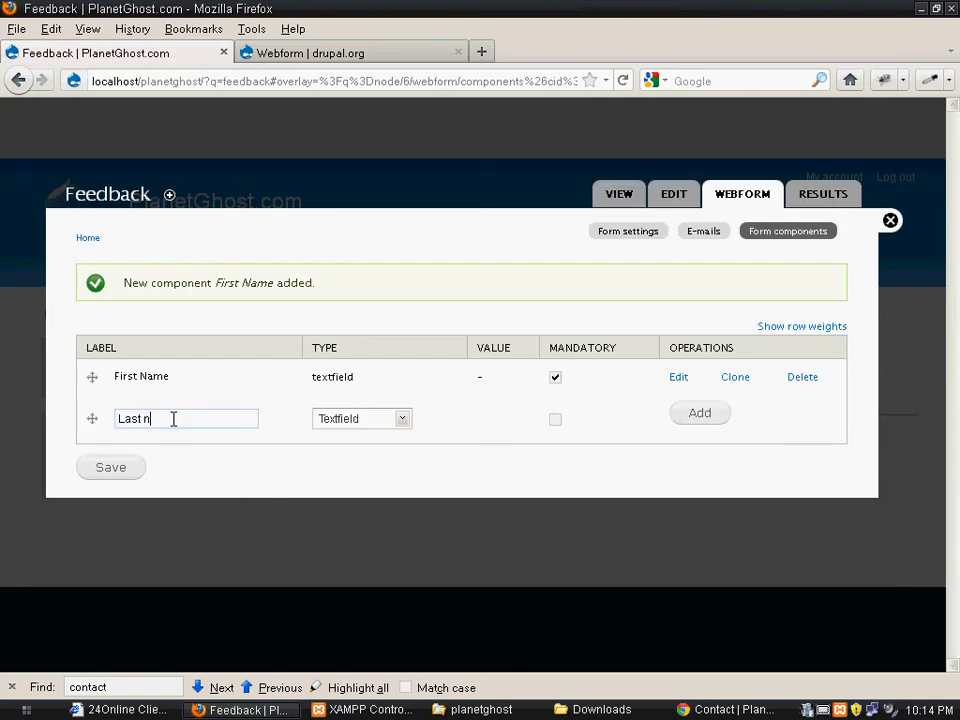
pyautogui.click(550, 418)
pyautogui.click(555, 422)
pyautogui.click(704, 420)
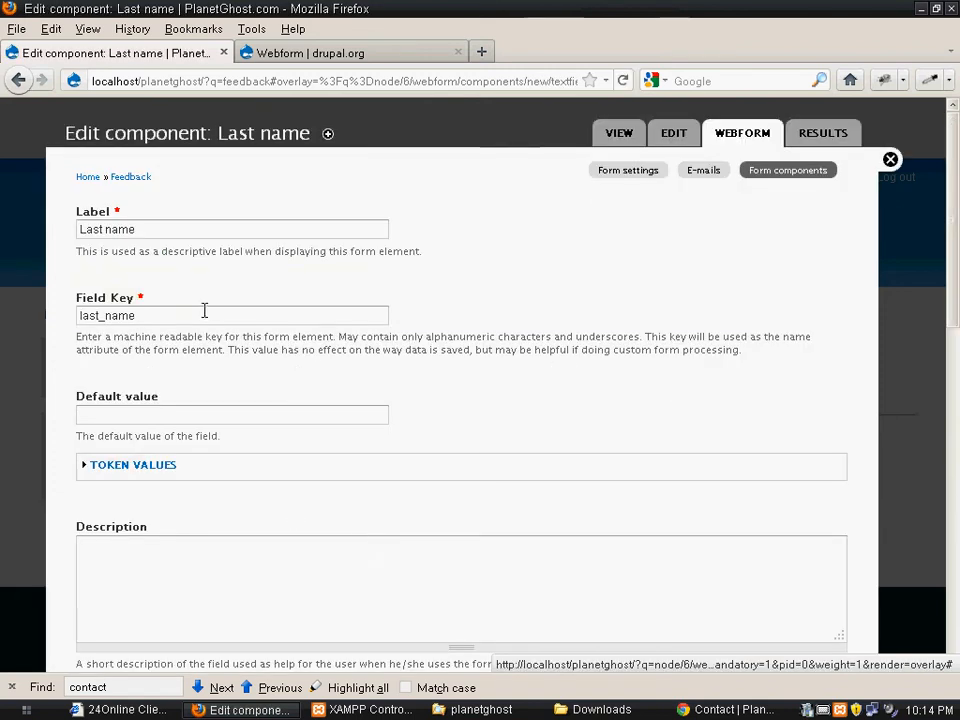
pyautogui.click(129, 418)
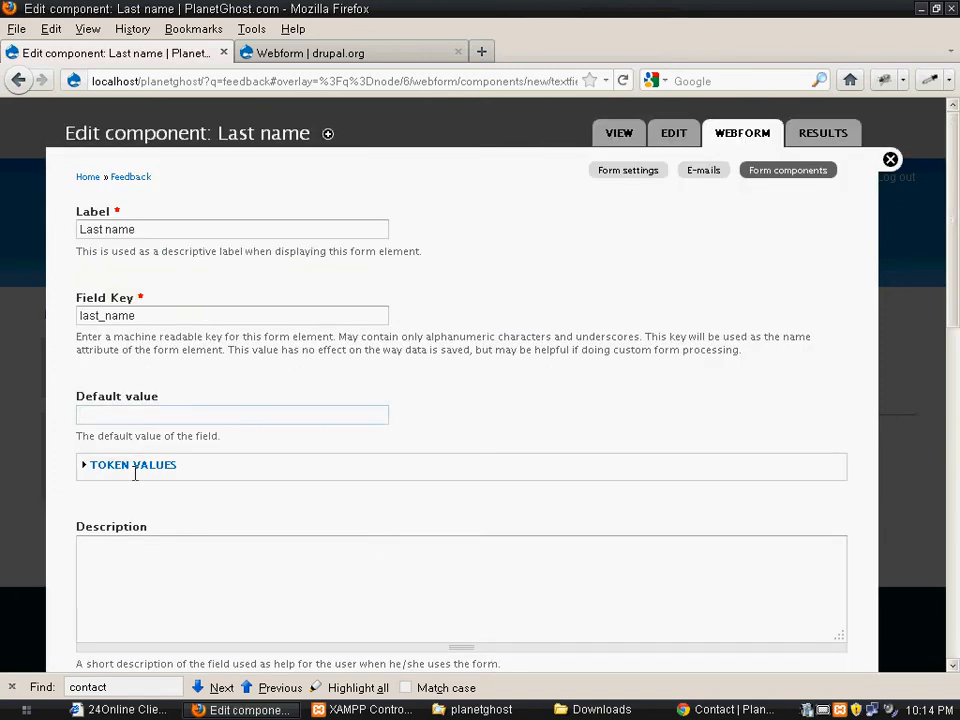
pyautogui.scroll(-15, 137, 470)
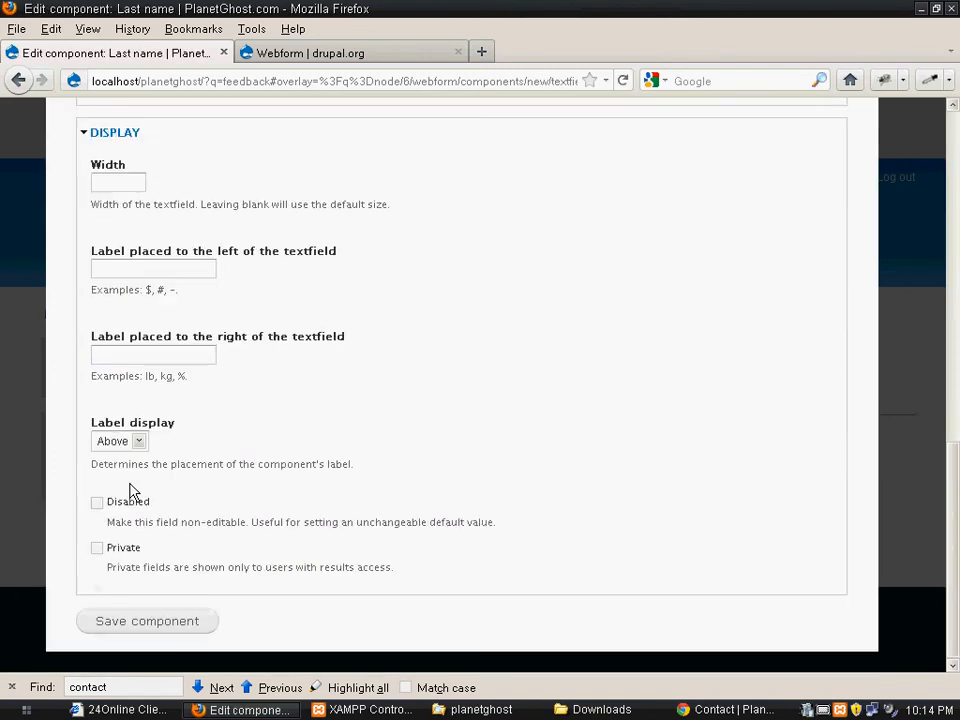
pyautogui.click(140, 621)
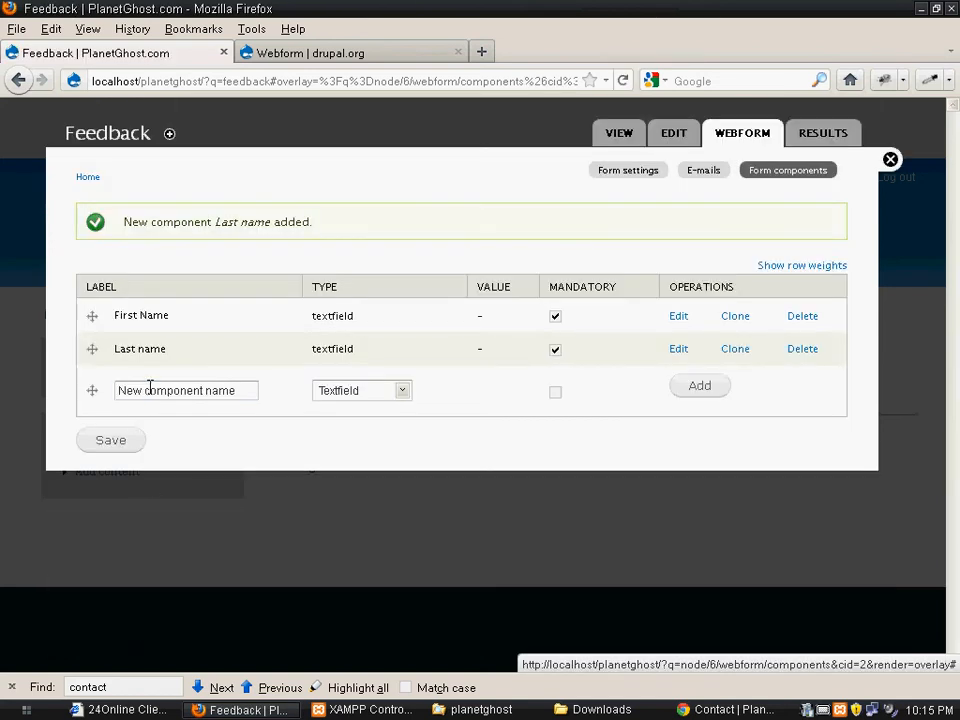
# Add another mandatory component labelled "Phone n umber" to the webform, with Textfield as its type
pyautogui.click(144, 388)
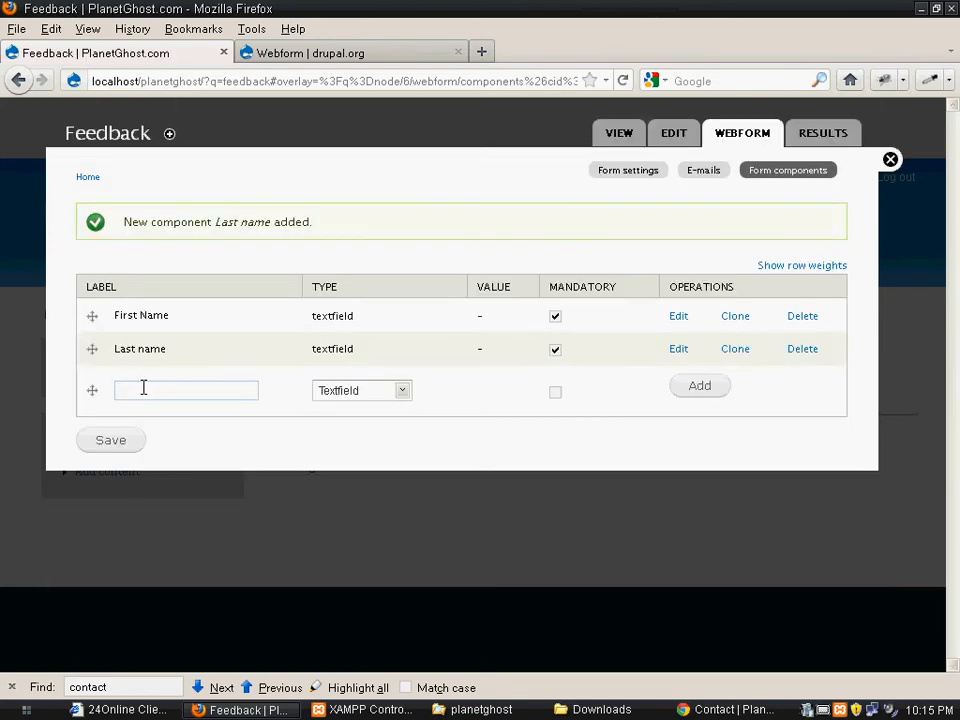
pyautogui.write('Phone n umber')
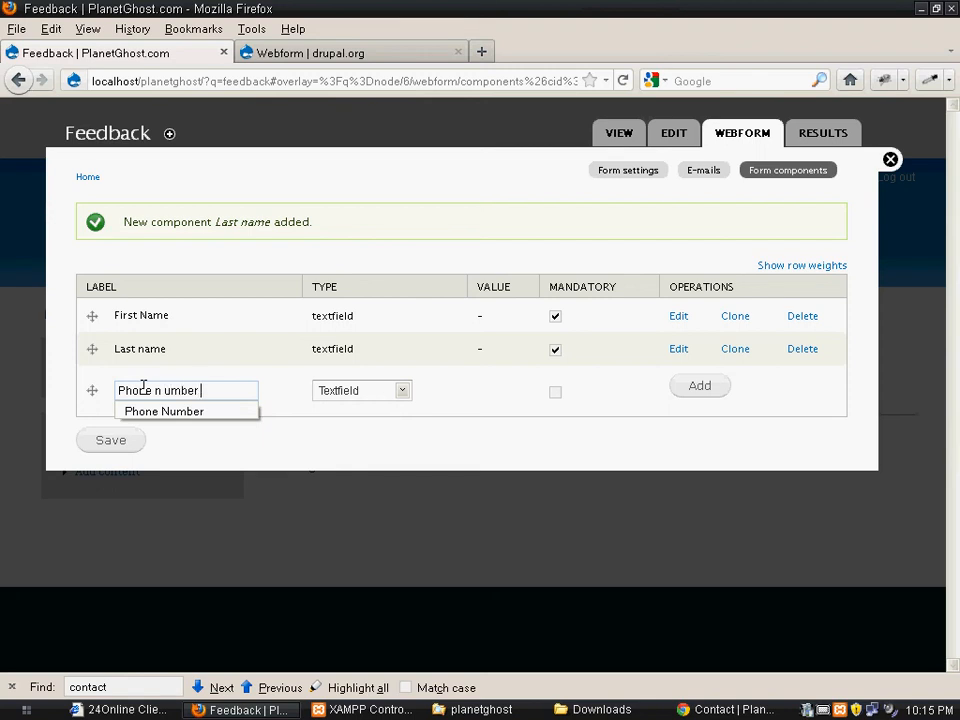
pyautogui.click(223, 420)
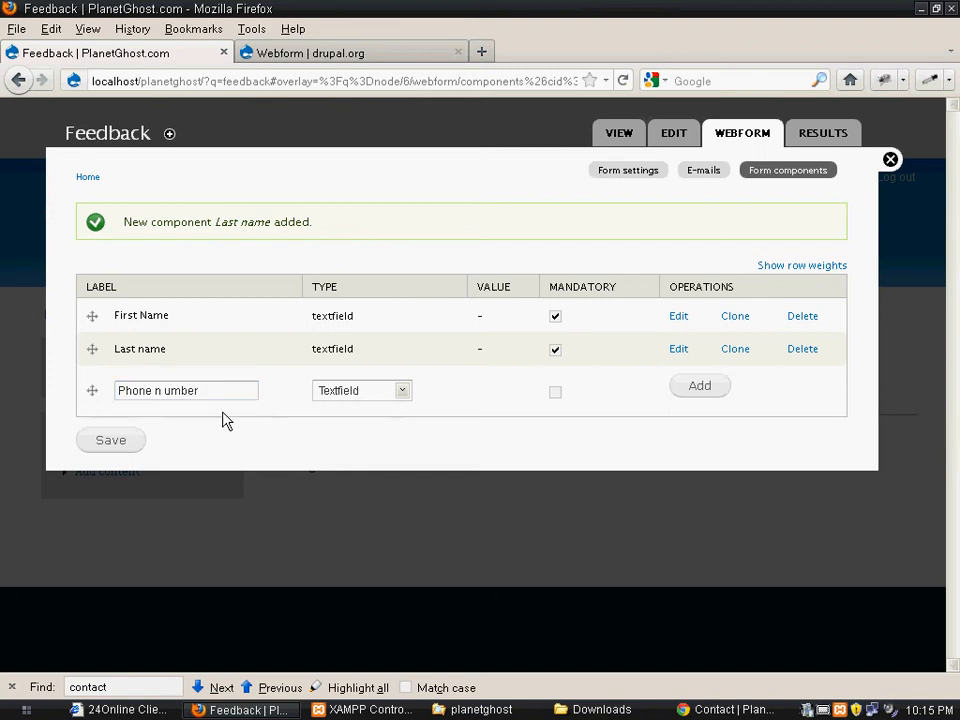
pyautogui.click(336, 394)
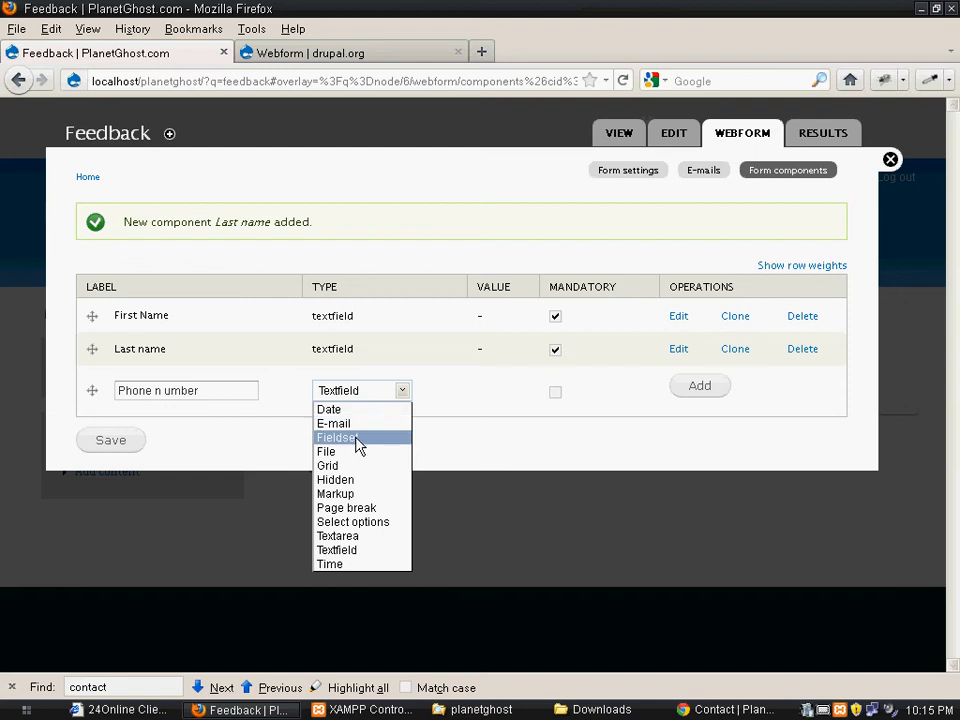
pyautogui.click(370, 550)
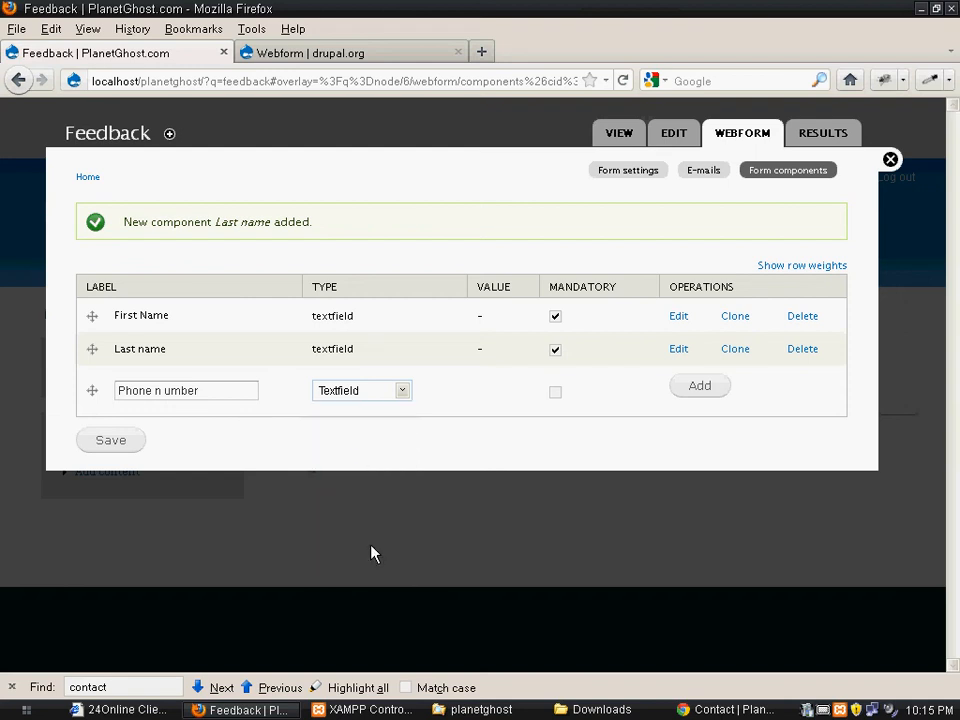
pyautogui.click(556, 393)
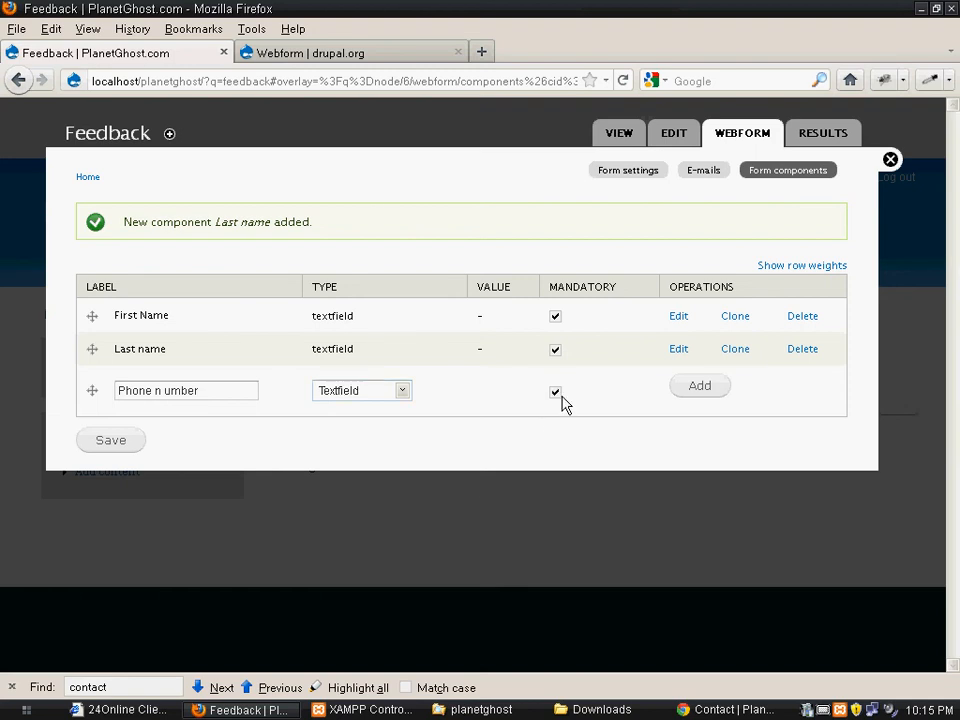
pyautogui.click(706, 390)
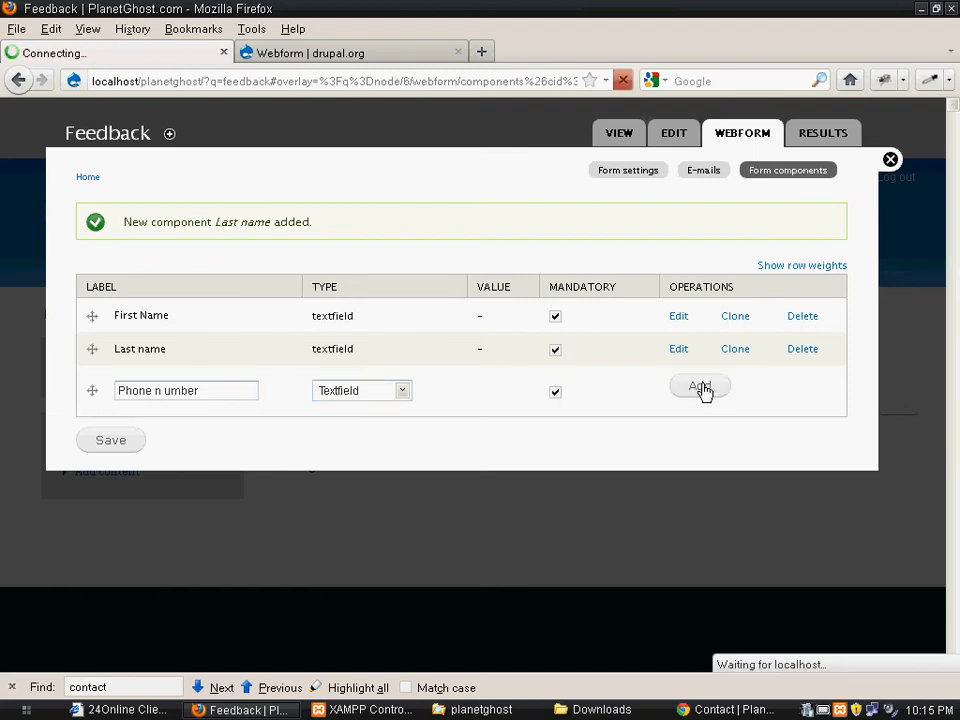
# Save the phone component with its default description, validation and display settings
pyautogui.scroll(-6, 305, 458)
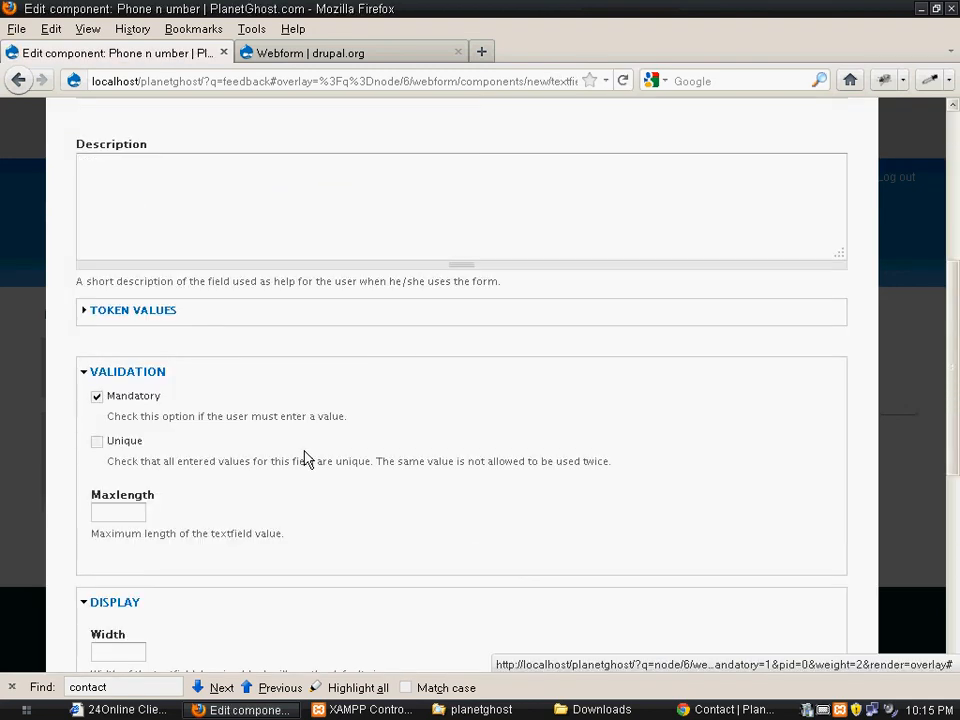
pyautogui.scroll(-5, 259, 539)
pyautogui.scroll(-3, 177, 555)
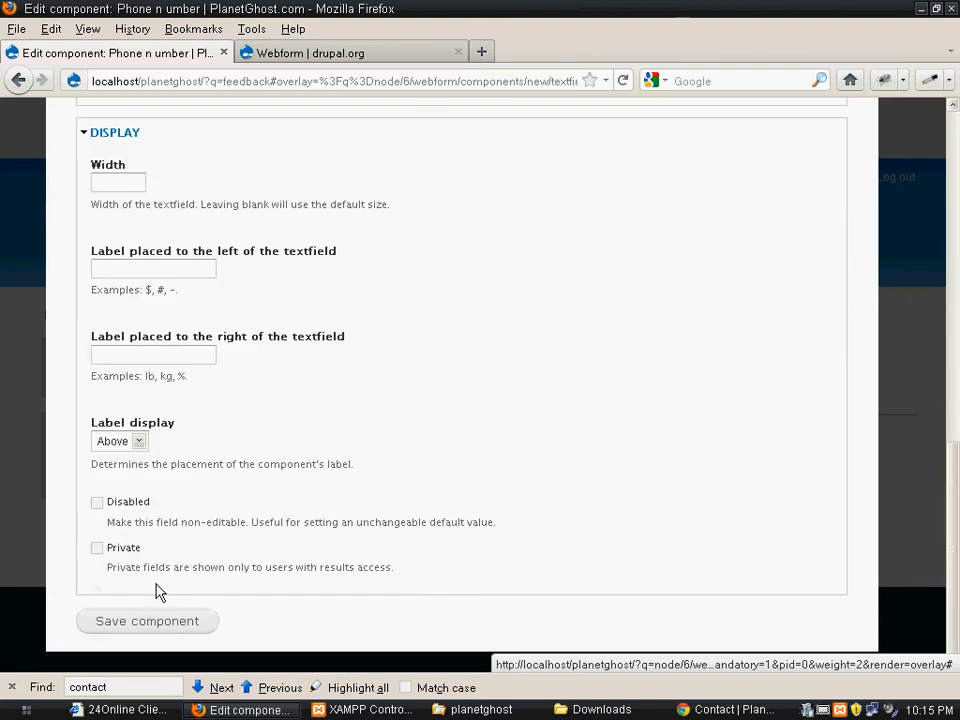
pyautogui.click(130, 621)
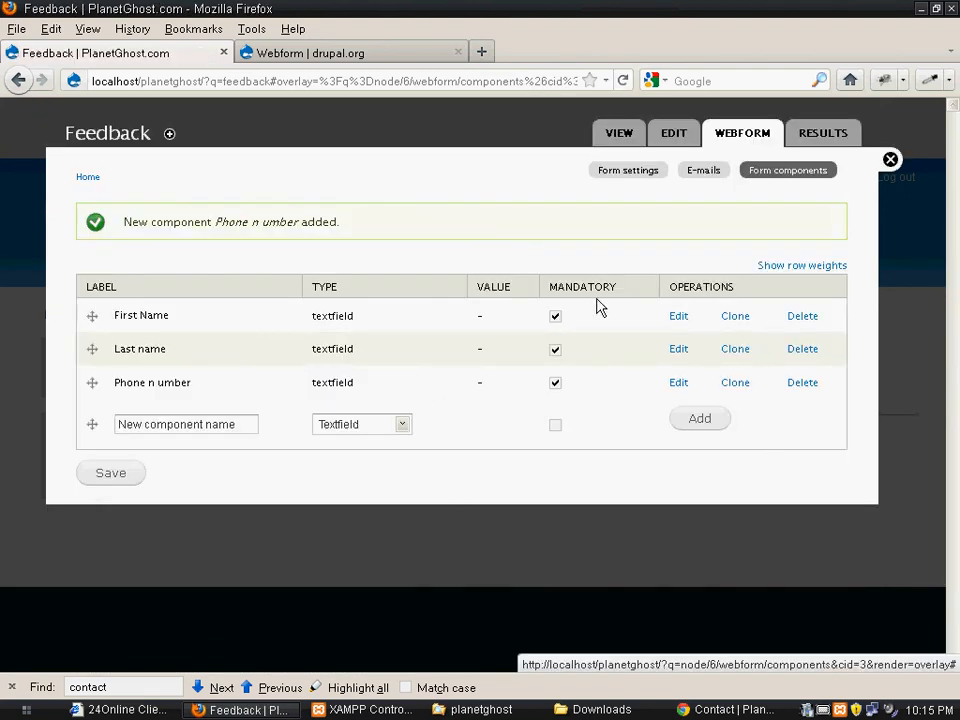
# Add the site owner's e-mail address as a custom recipient for the webform's submissions
pyautogui.click(704, 171)
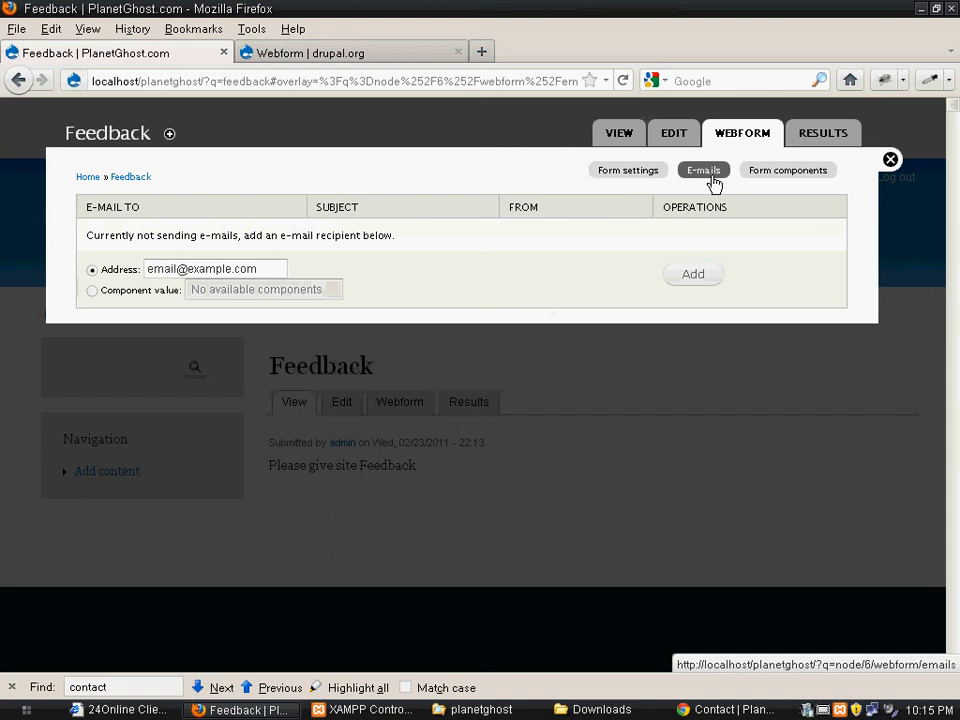
pyautogui.click(246, 262)
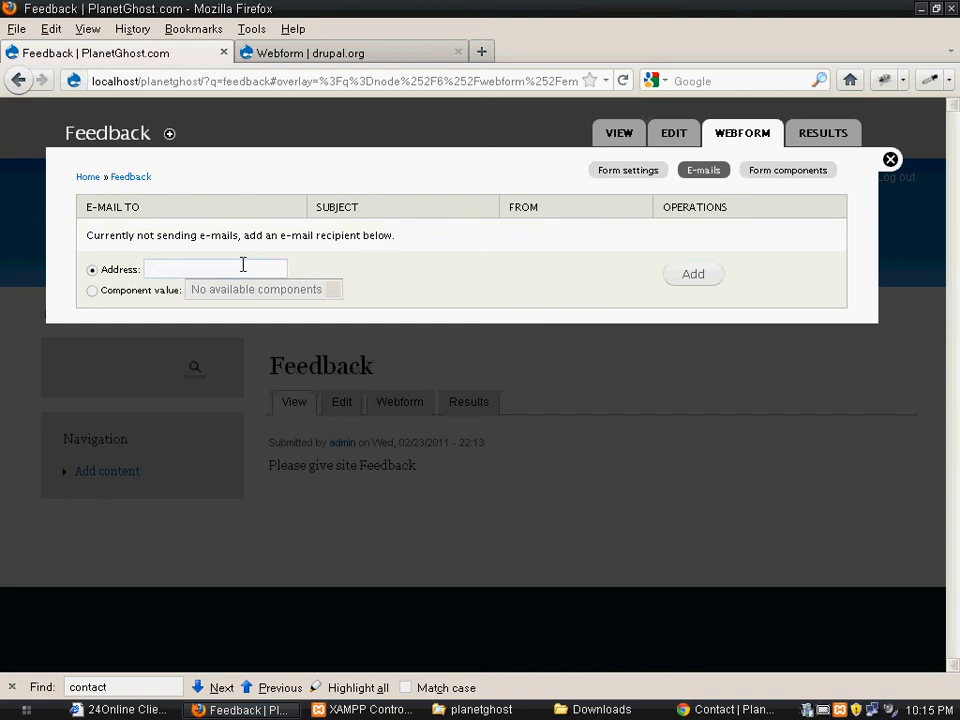
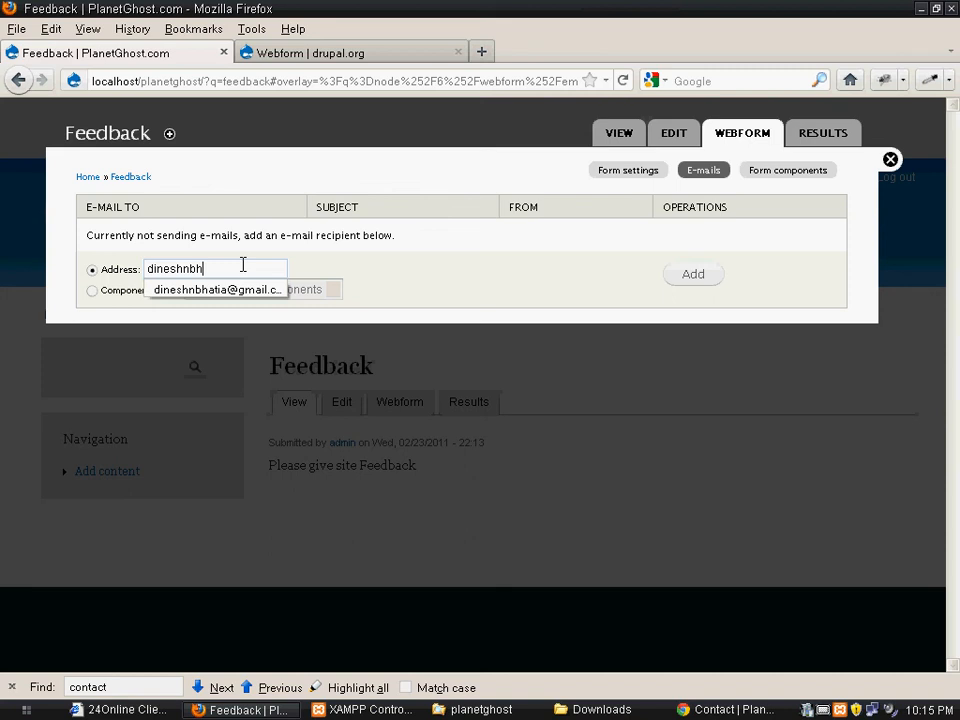
pyautogui.press('Down')
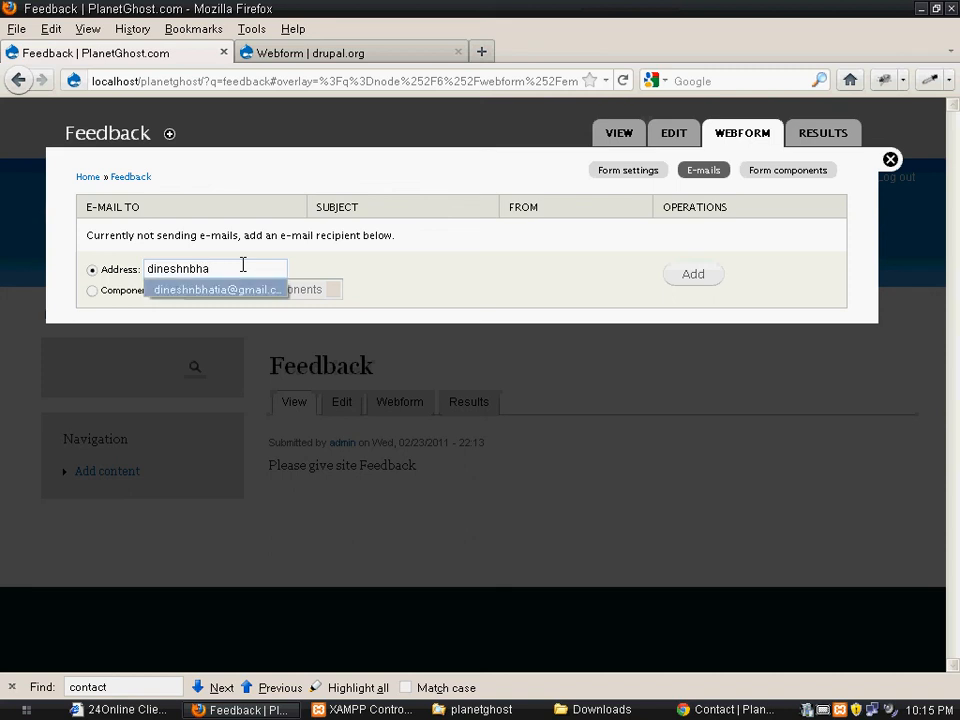
pyautogui.press('Return')
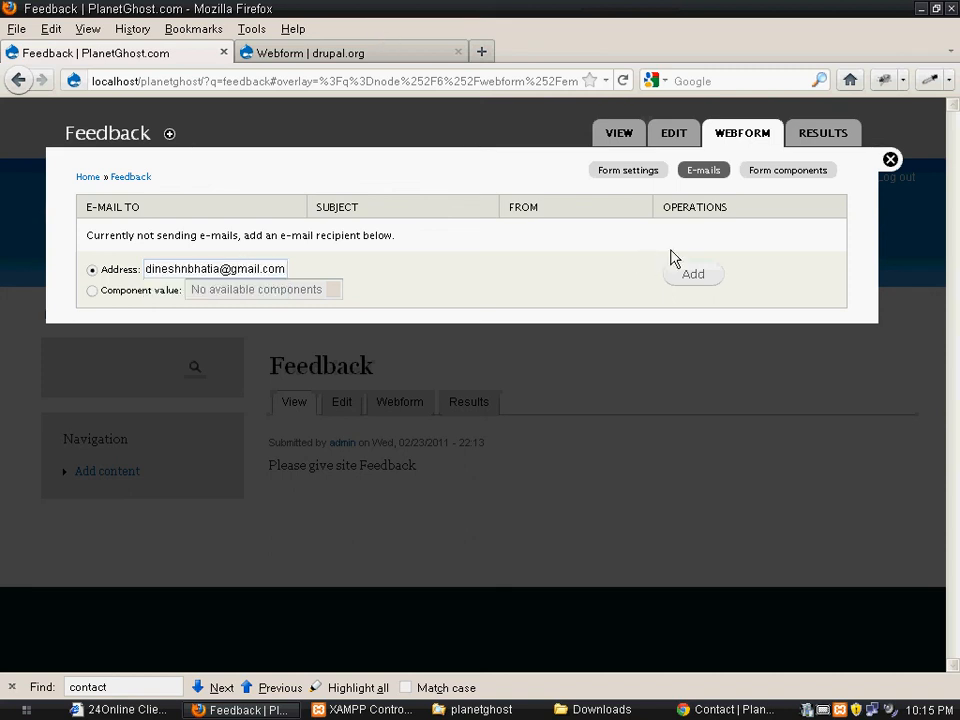
pyautogui.click(686, 285)
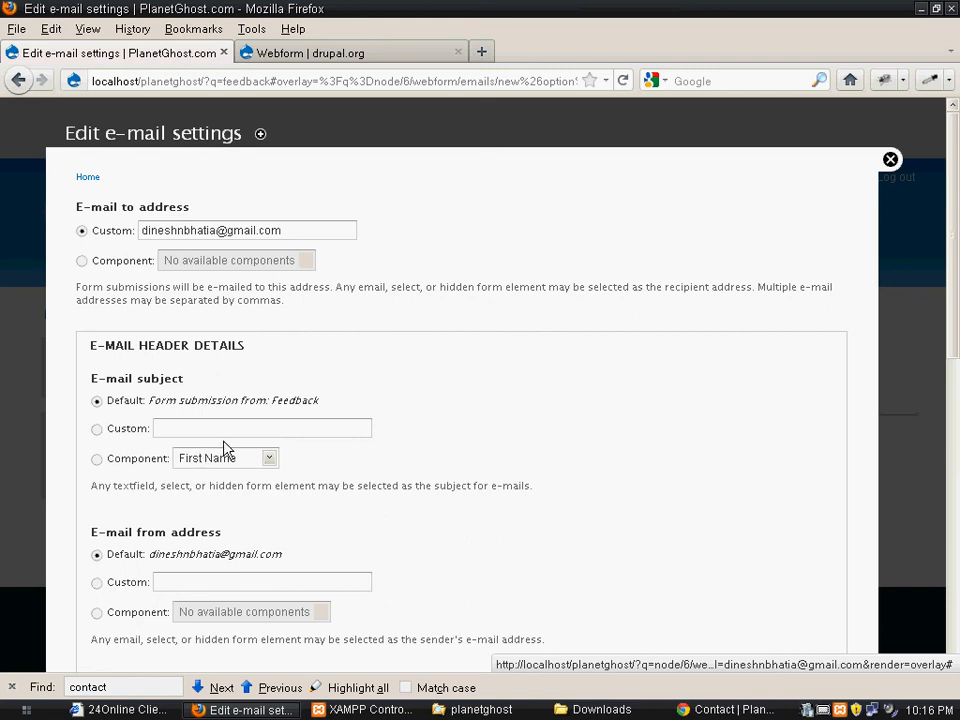
# Keep the default subject, sender address, sender name and template for the submission e-mail, and save the e-mail settings
pyautogui.click(98, 461)
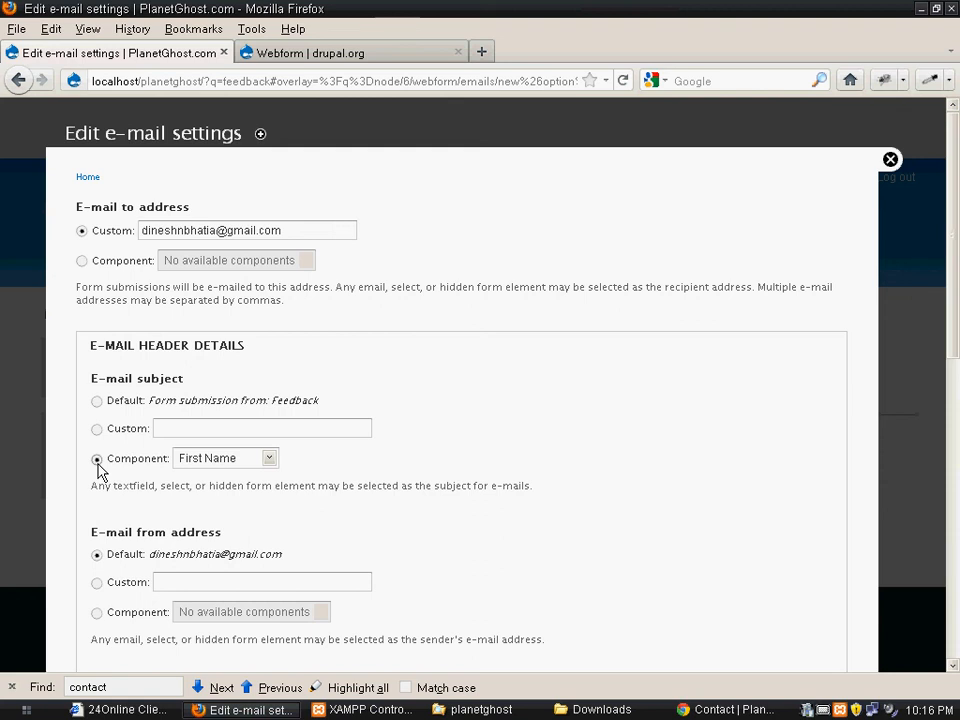
pyautogui.click(101, 403)
pyautogui.scroll(-3, 120, 452)
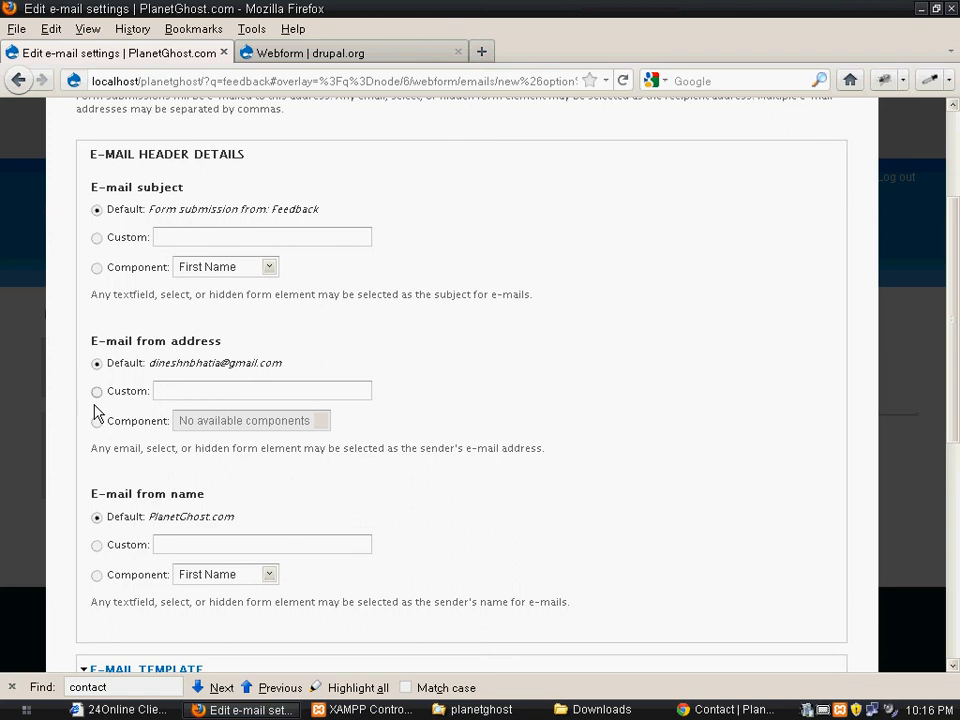
pyautogui.scroll(-2, 112, 449)
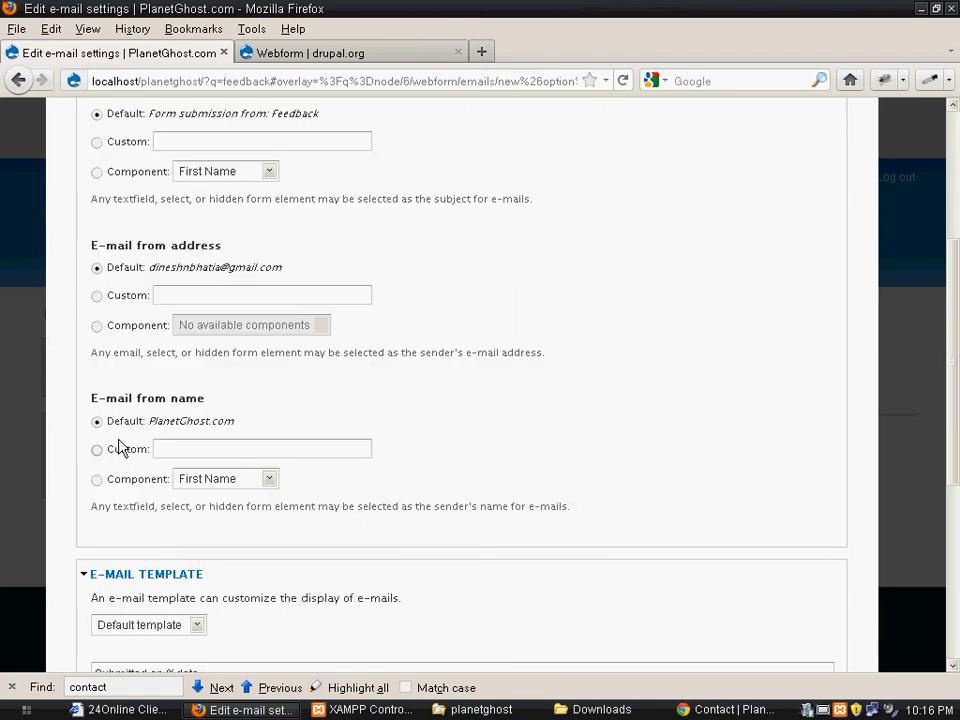
pyautogui.scroll(-2, 165, 420)
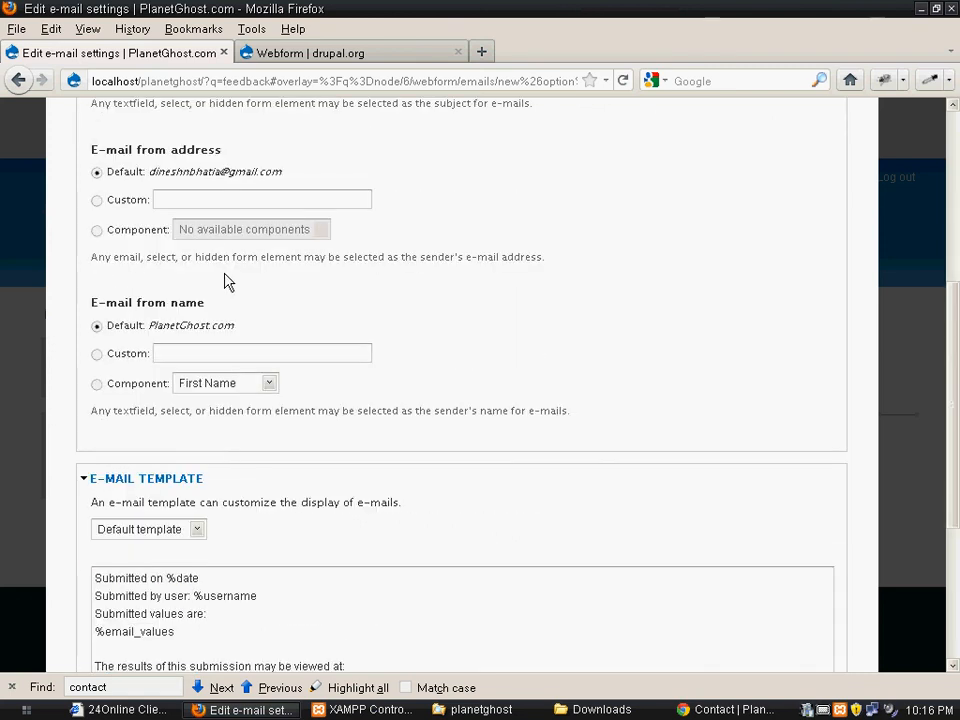
pyautogui.scroll(-6, 185, 327)
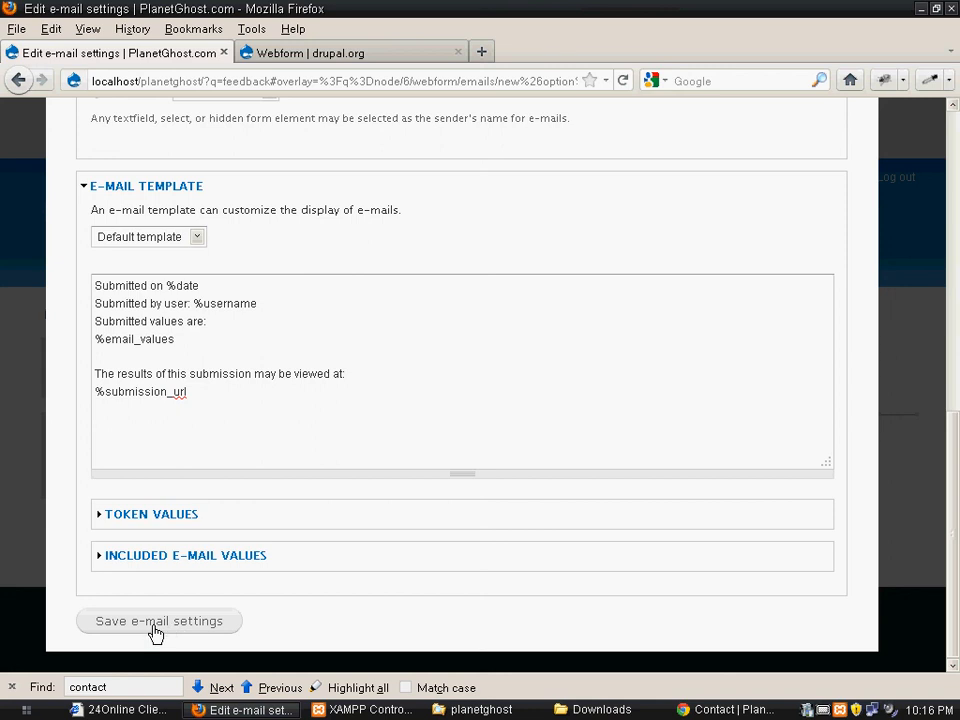
pyautogui.click(153, 626)
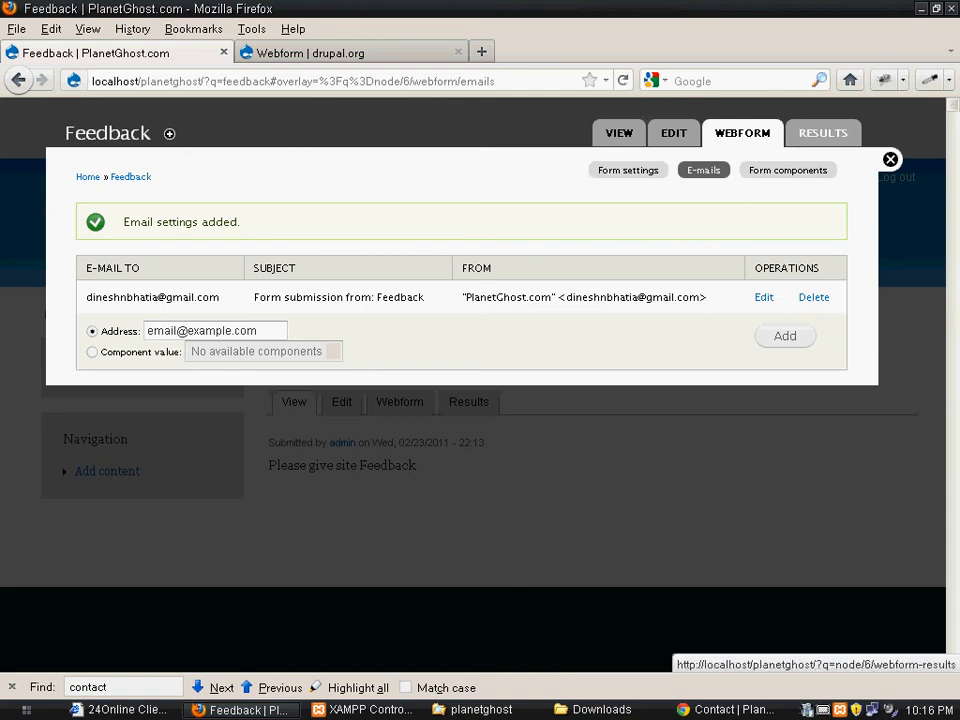
# Check the webform's submission results, and view the form fields on the site's Feedback page
pyautogui.click(823, 133)
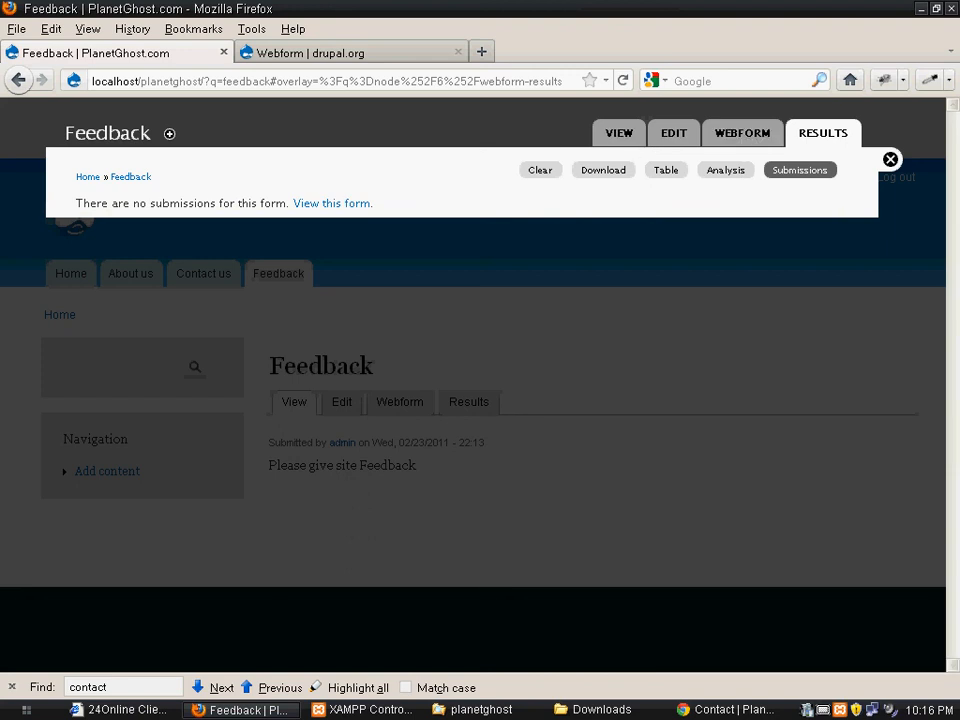
pyautogui.click(890, 159)
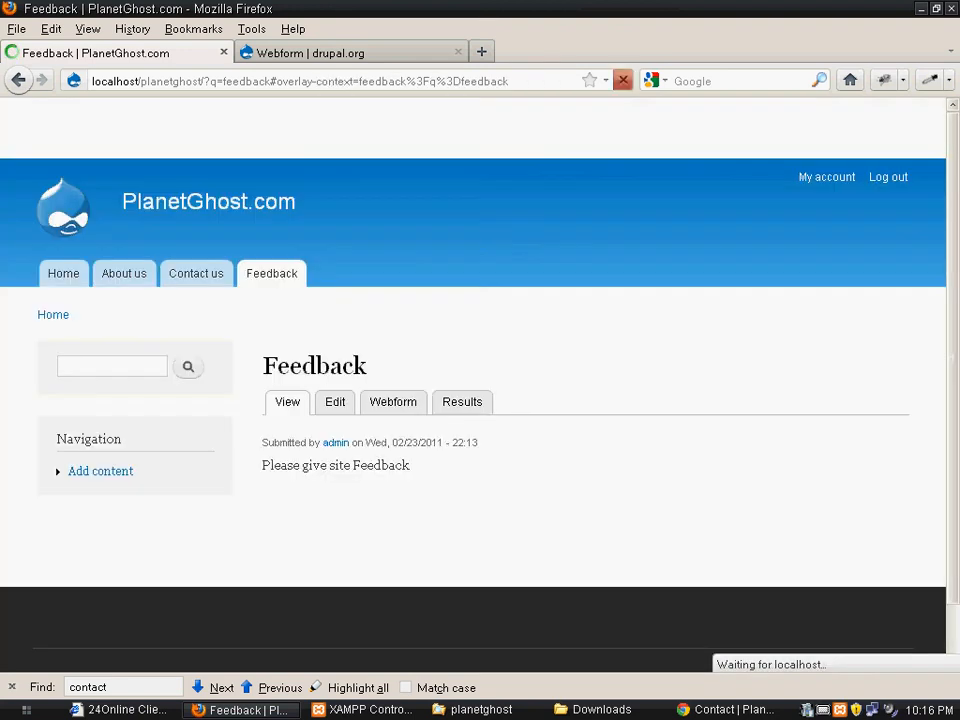
pyautogui.scroll(-3, 208, 201)
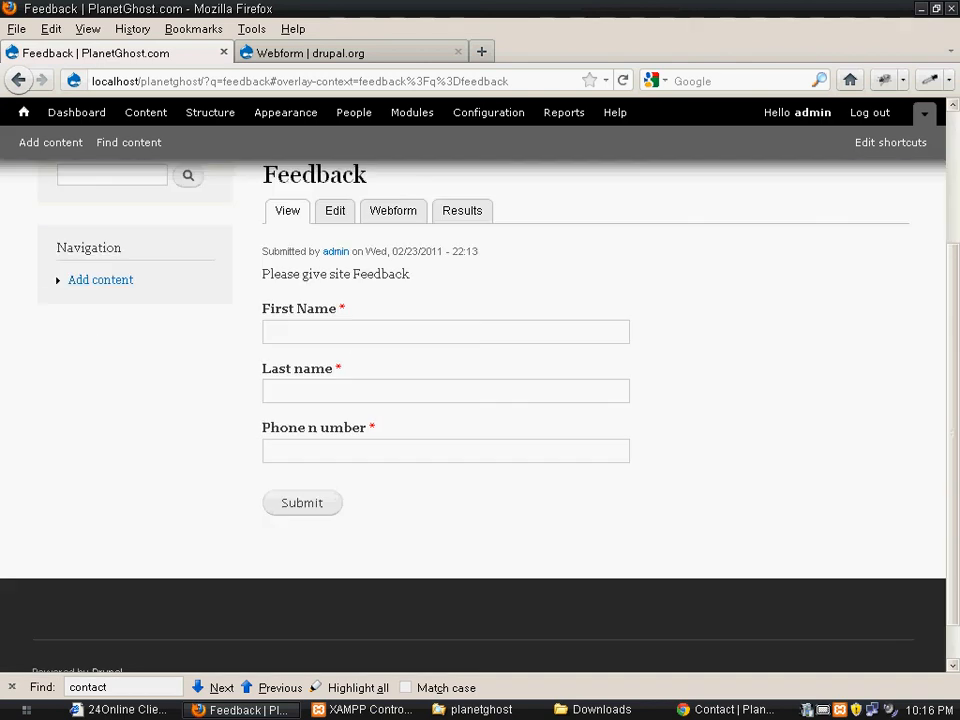
pyautogui.scroll(3, 208, 201)
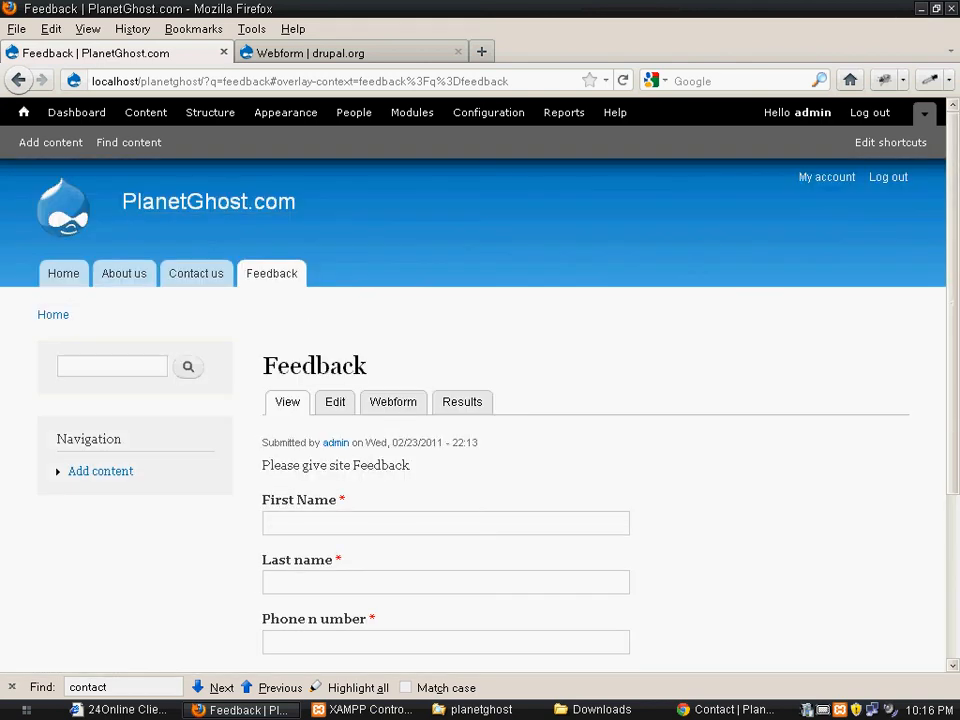
pyautogui.click(271, 274)
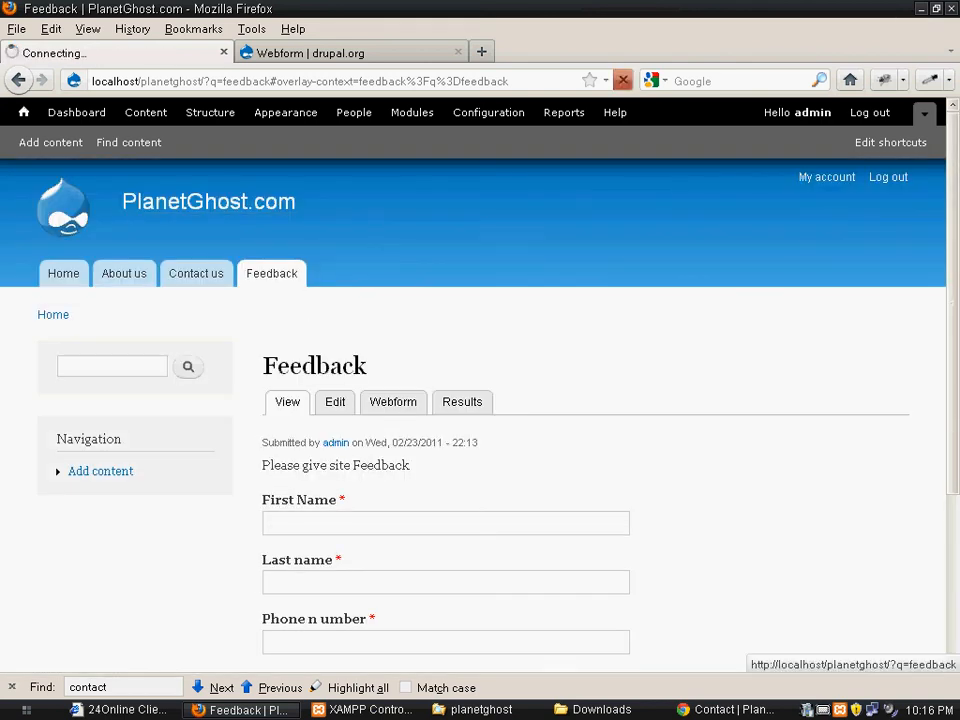
# Copy the Feedback page's address and open localhost/planetghost/?q=feedback in Chrome as an anonymous visitor
pyautogui.click(200, 81)
pyautogui.hotkey('ctrl', 'c')
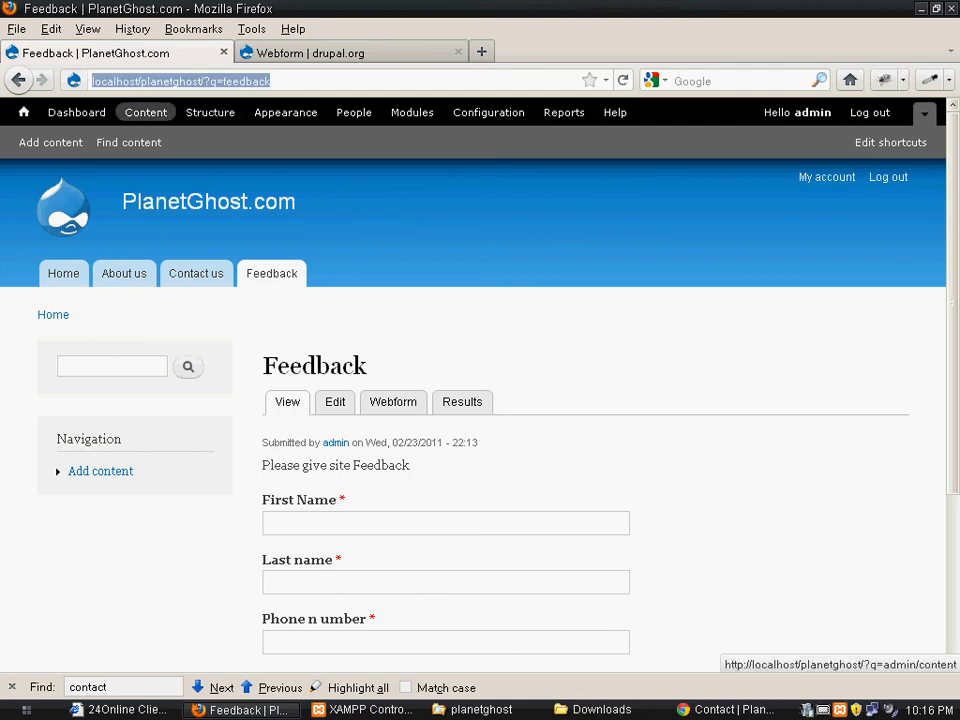
pyautogui.hotkey('alt', 'Tab')
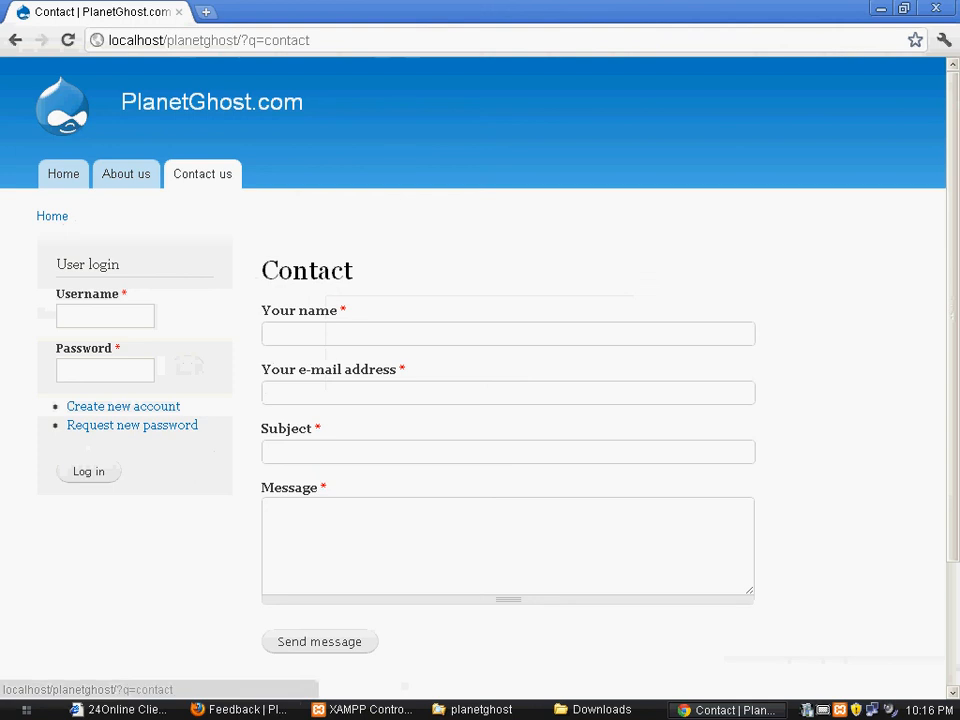
pyautogui.hotkey('ctrl', 'l')
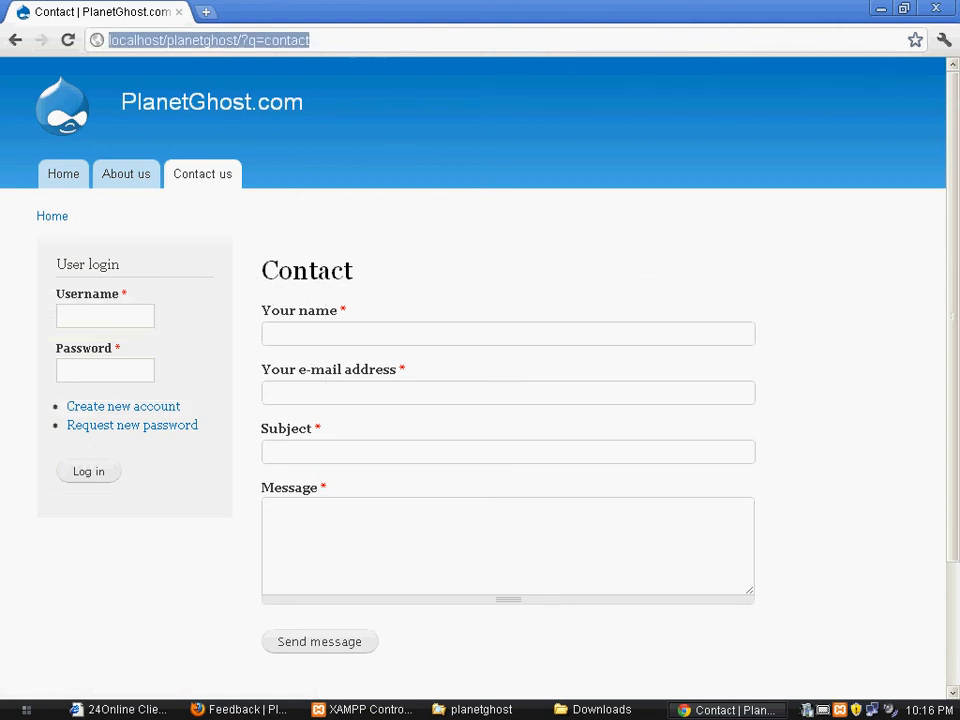
pyautogui.hotkey('ctrl', 'v')
pyautogui.press('Return')
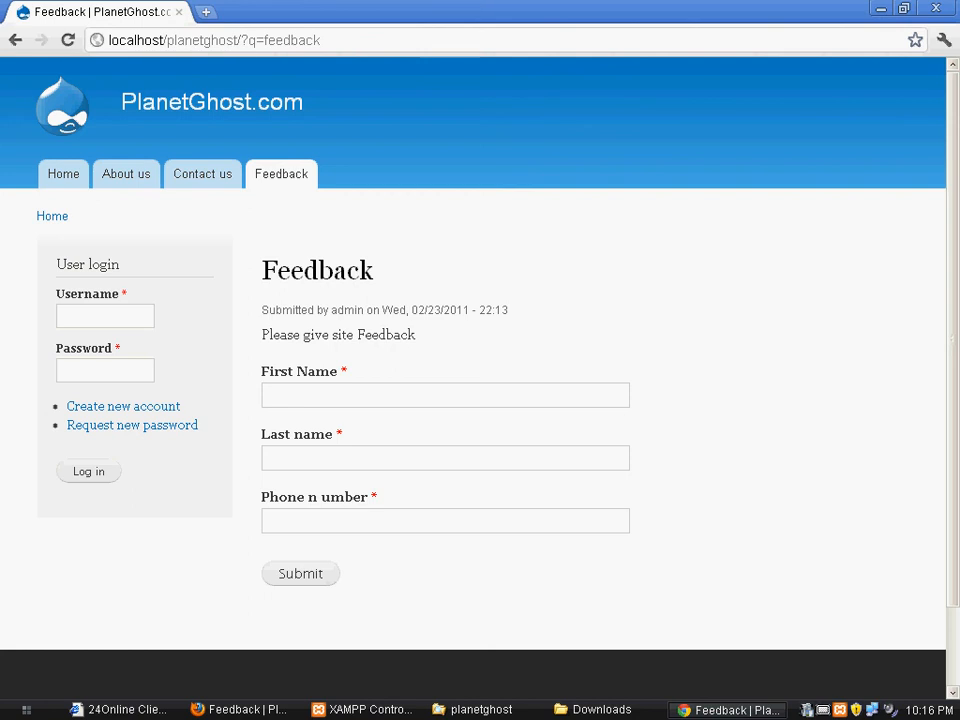
# Submit the Feedback form with the visitor's first name, last name and phone number, and go back to the form
pyautogui.click(349, 395)
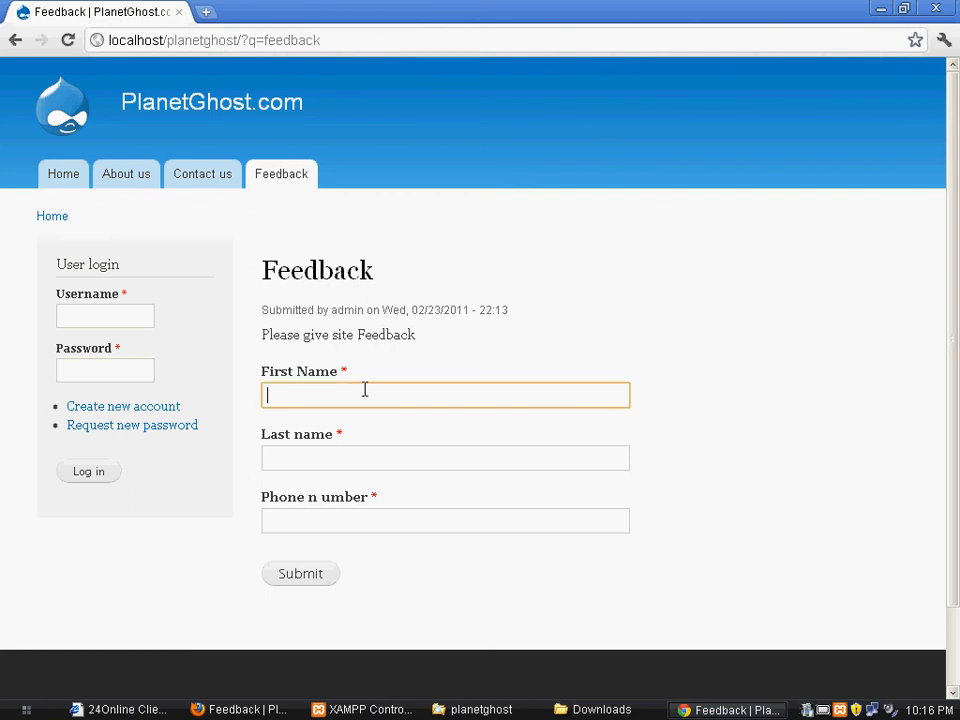
pyautogui.press('Tab')
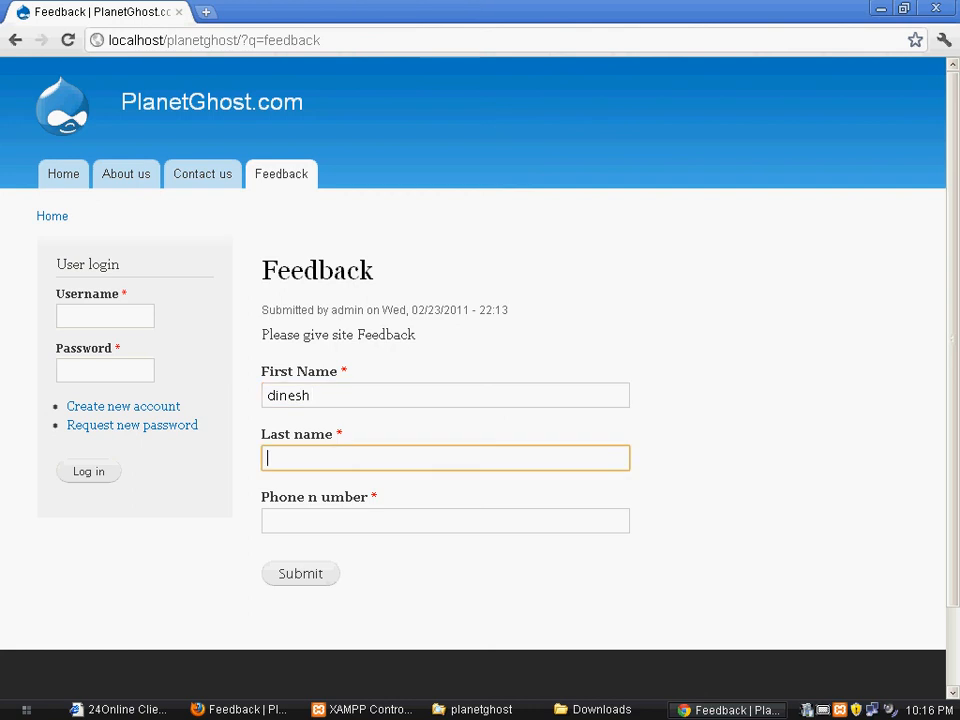
pyautogui.press('Tab')
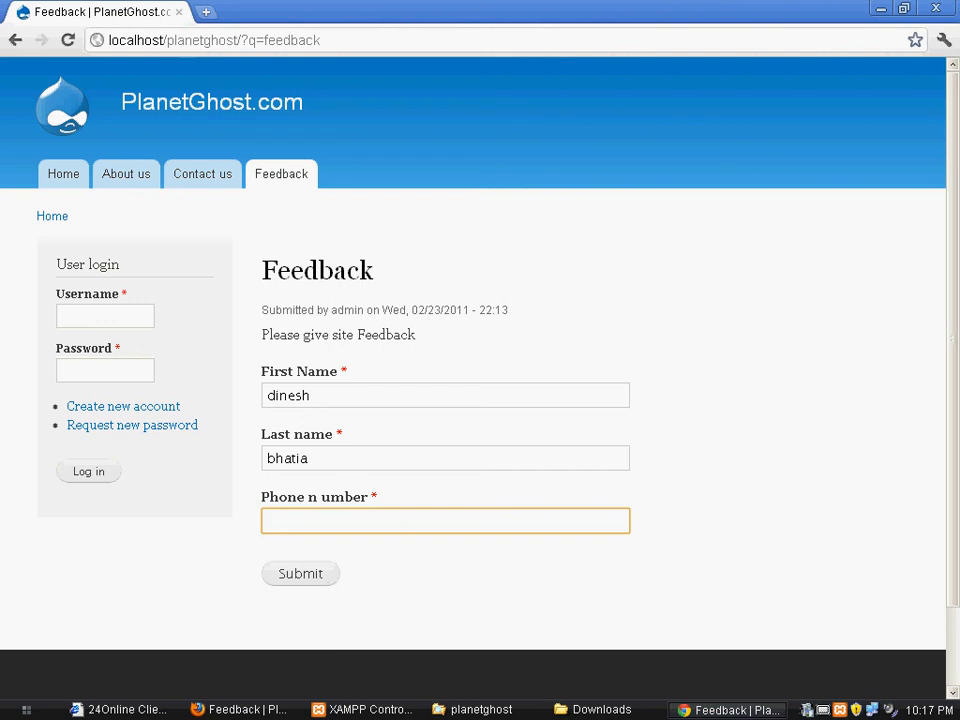
pyautogui.write('98000000000')
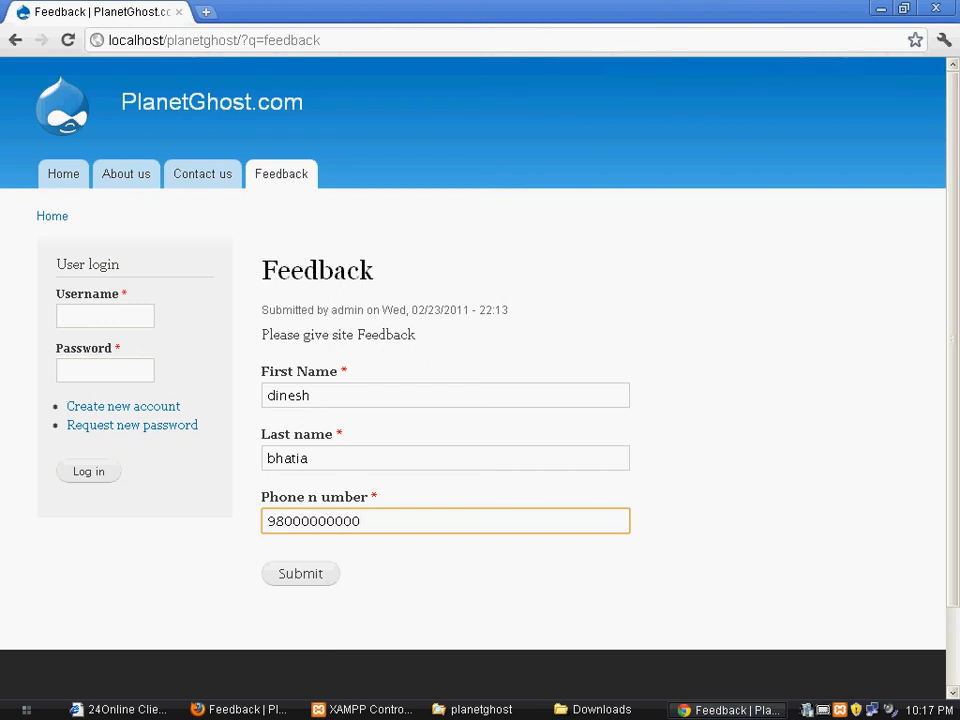
pyautogui.click(317, 580)
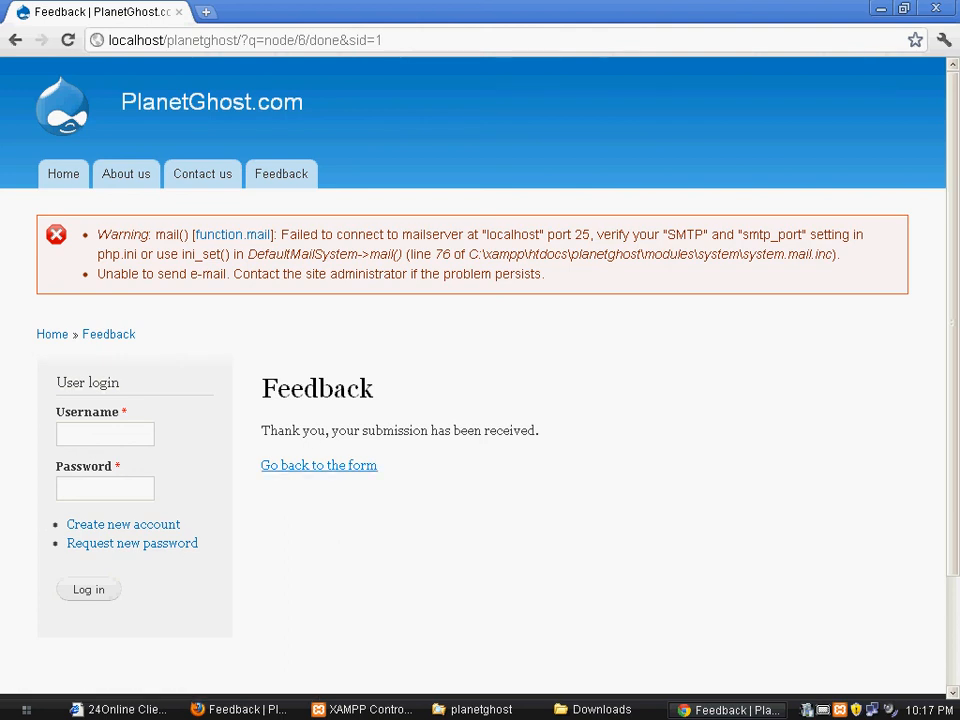
pyautogui.click(318, 465)
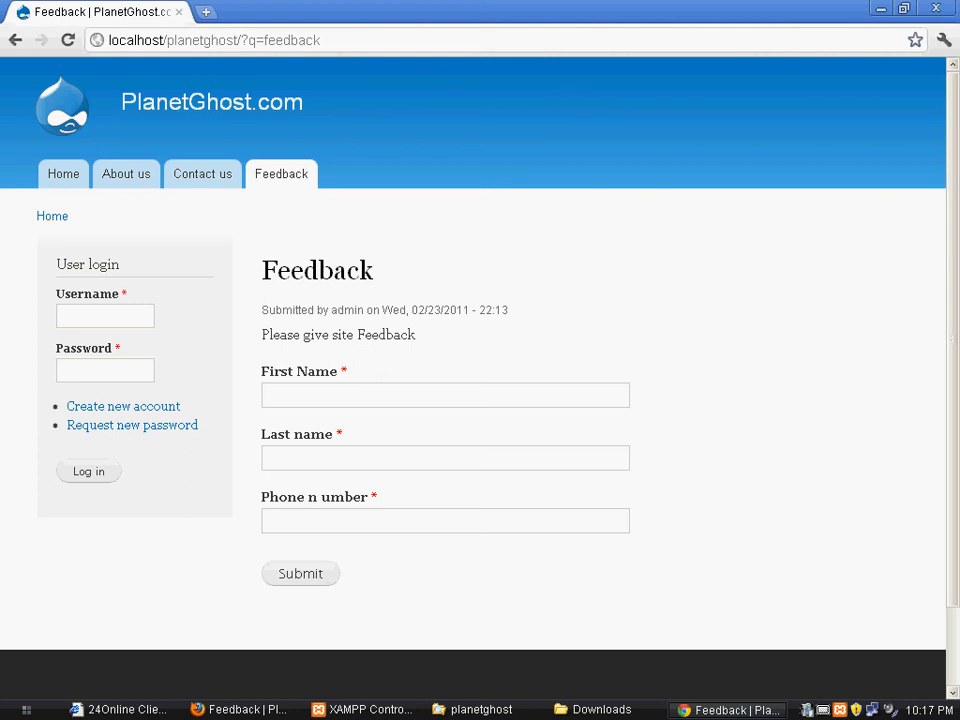
# Switch back to the admin session in Firefox and reload the Feedback page
pyautogui.hotkey('alt', 'Tab')
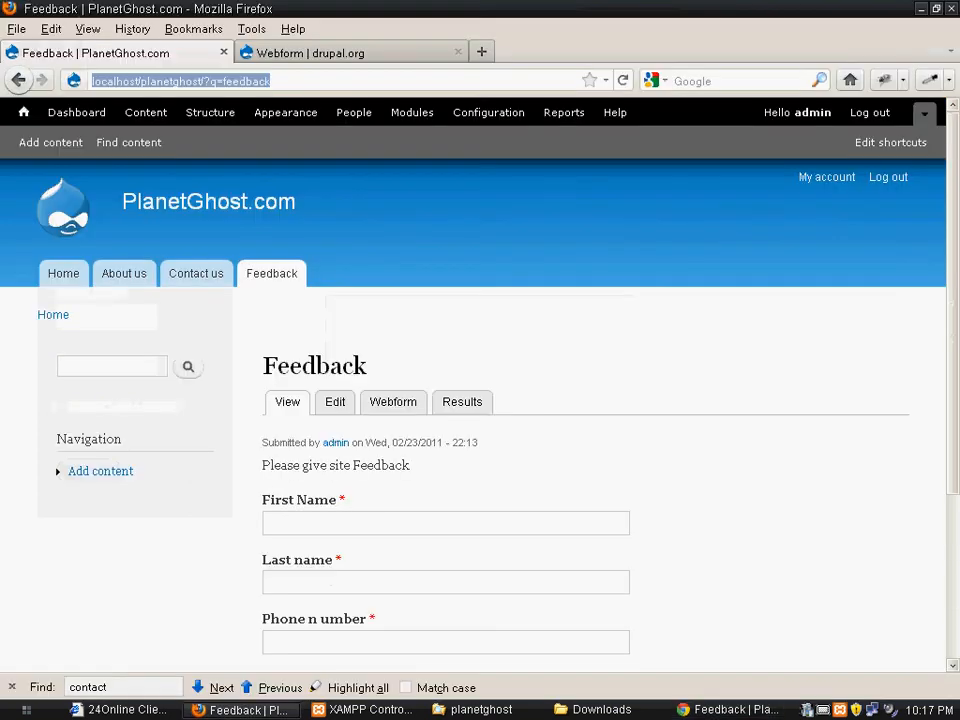
pyautogui.scroll(-2, 480, 400)
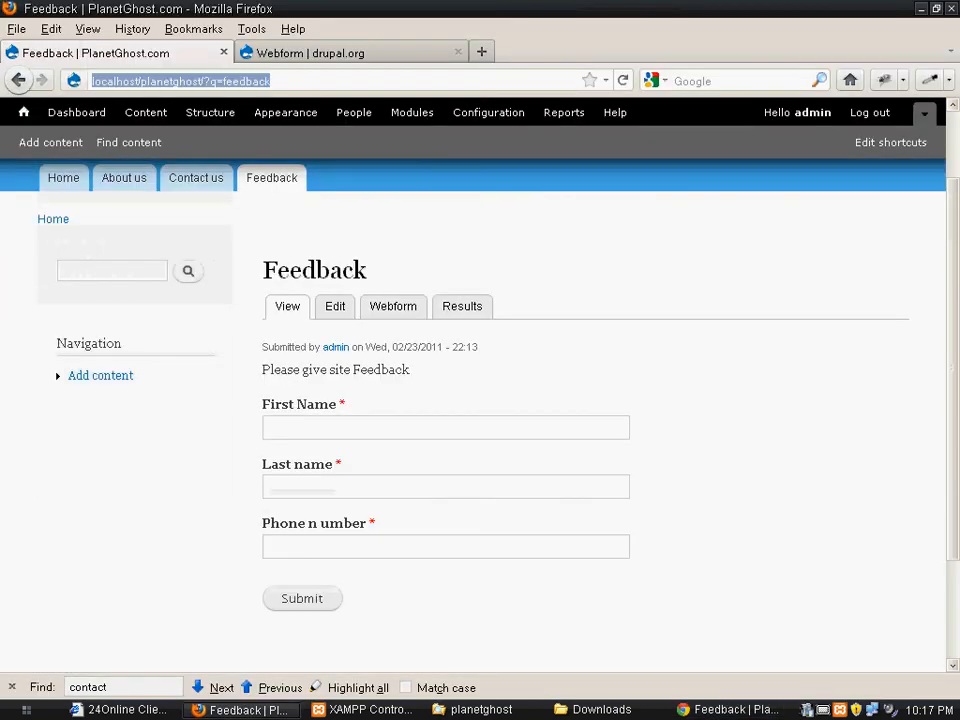
pyautogui.scroll(2, 480, 400)
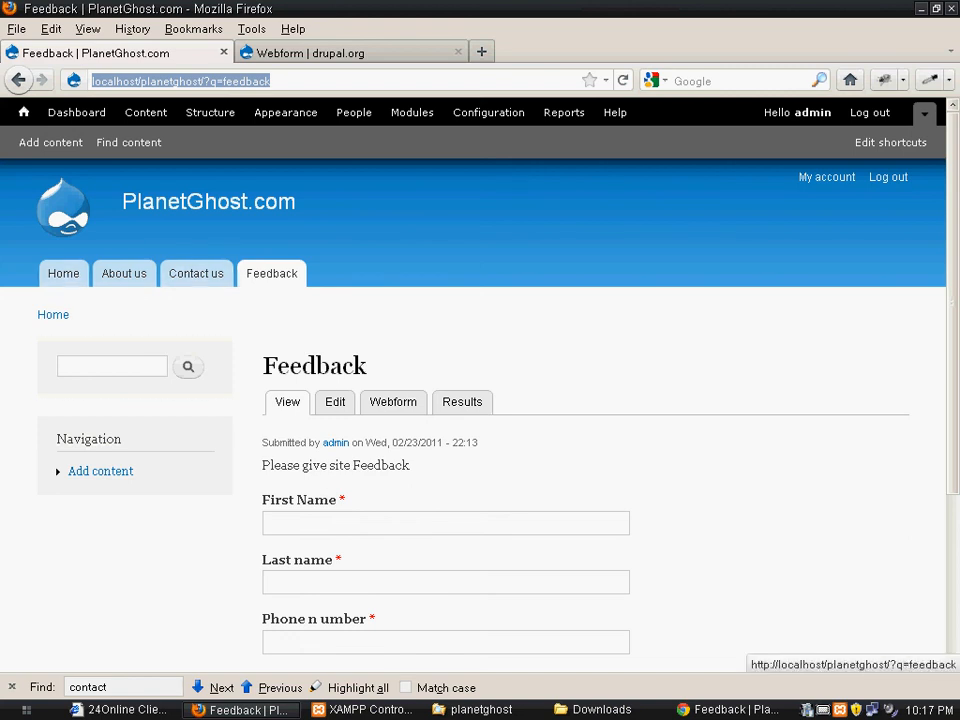
pyautogui.press('Return')
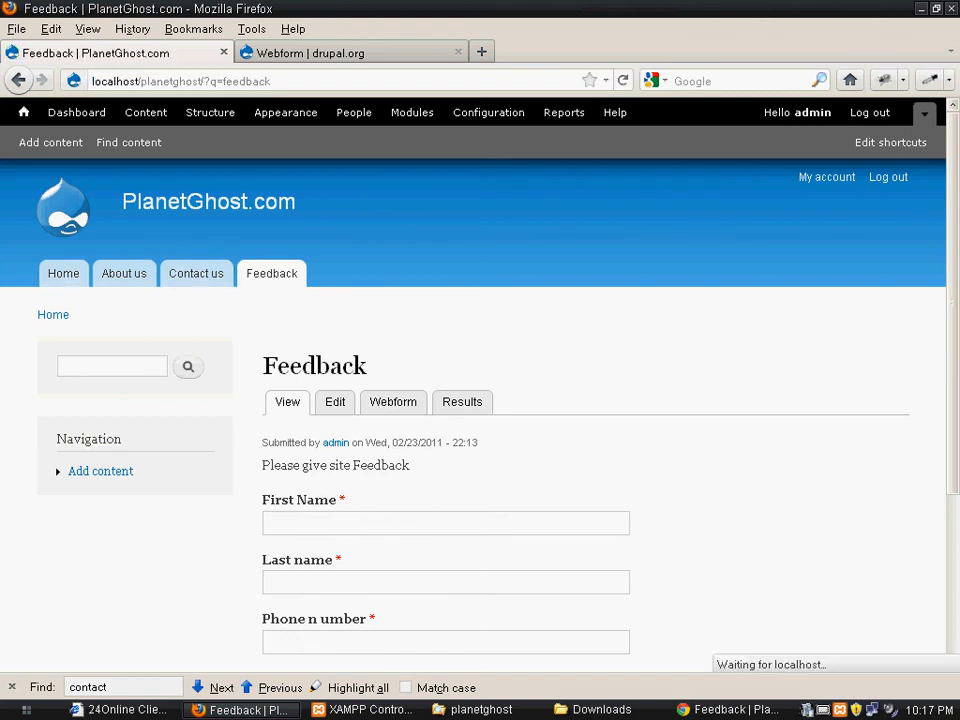